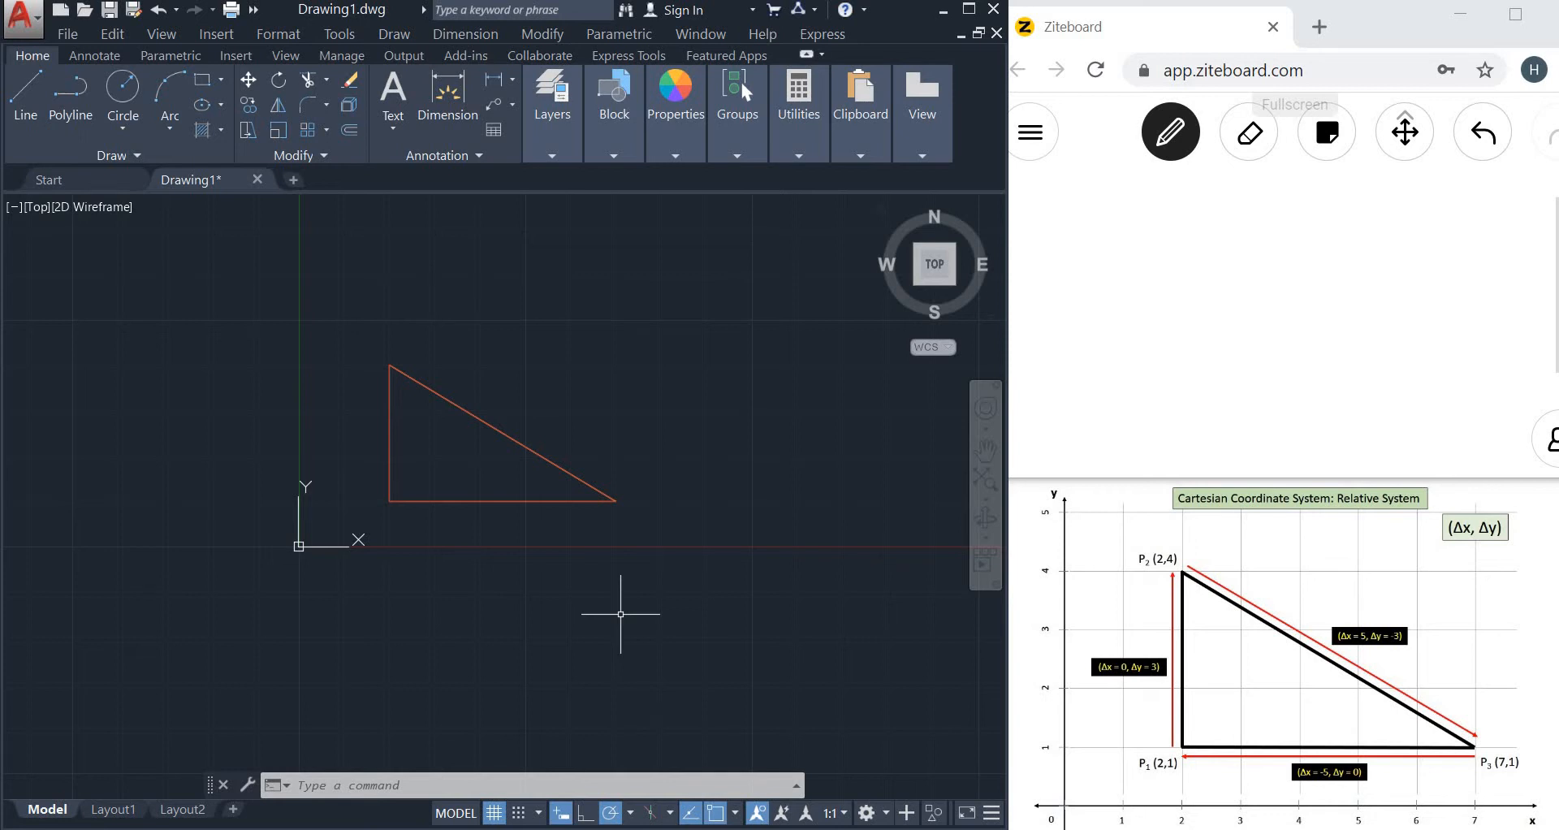
# Turn off Dynamic Input and draw a line from 2,1 to the relative point @0,3.
pyautogui.click(560, 815)
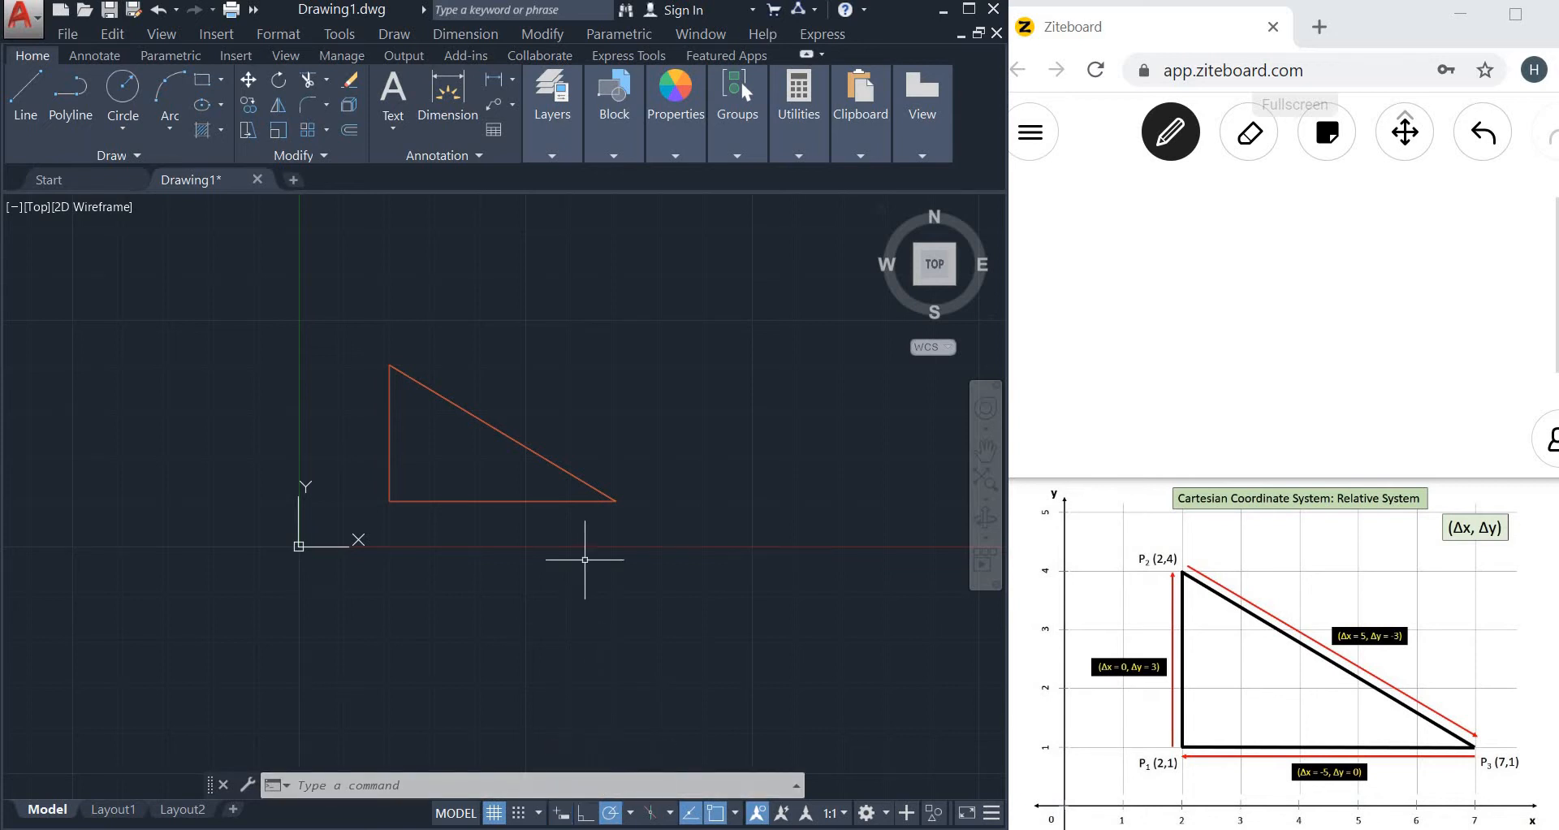
pyautogui.write('LINE')
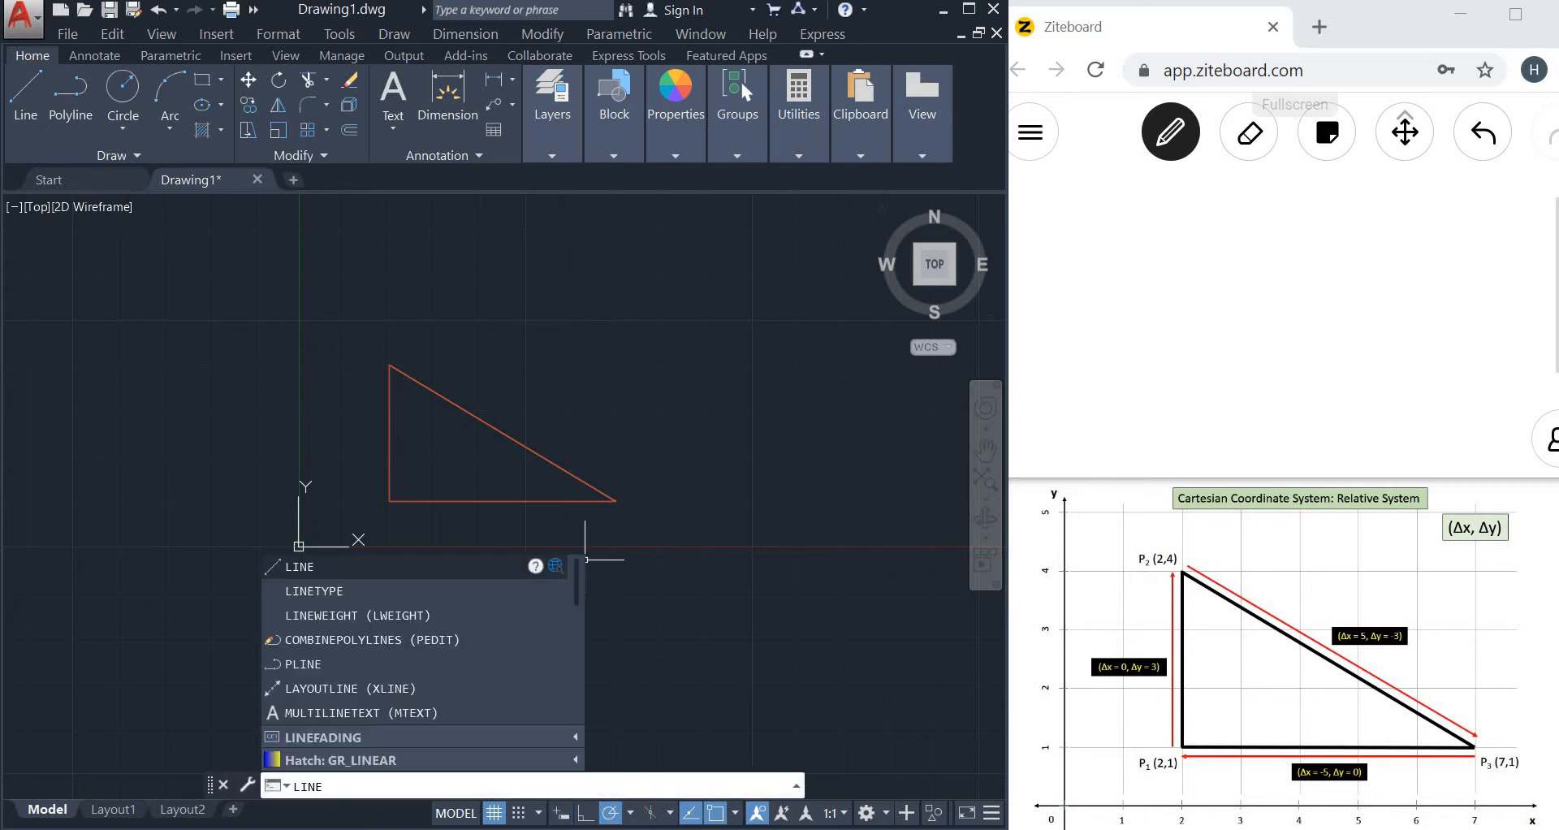
pyautogui.press('Return')
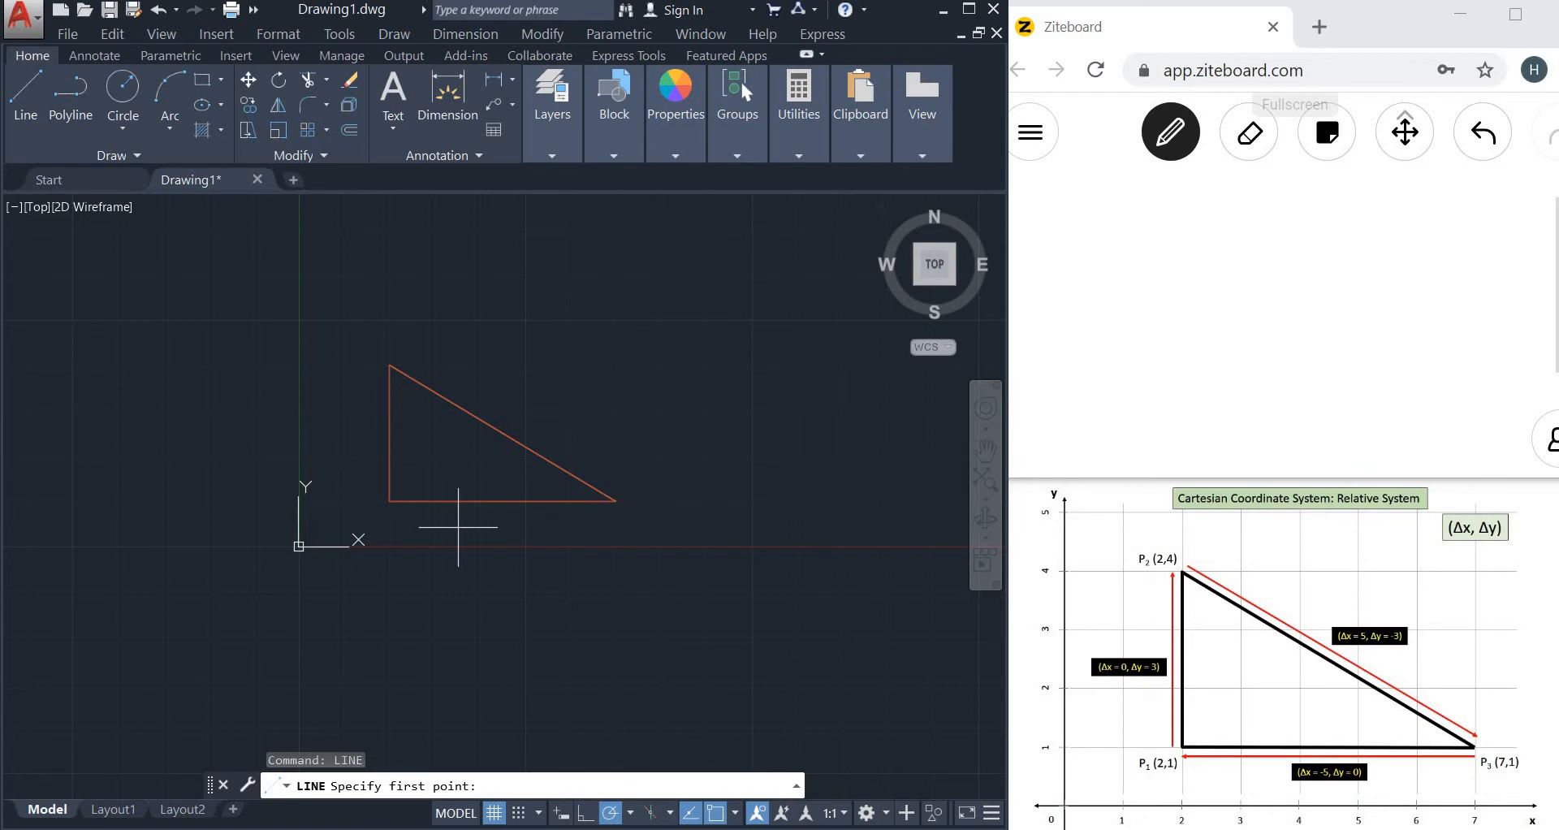
pyautogui.write('2,1')
pyautogui.press('Return')
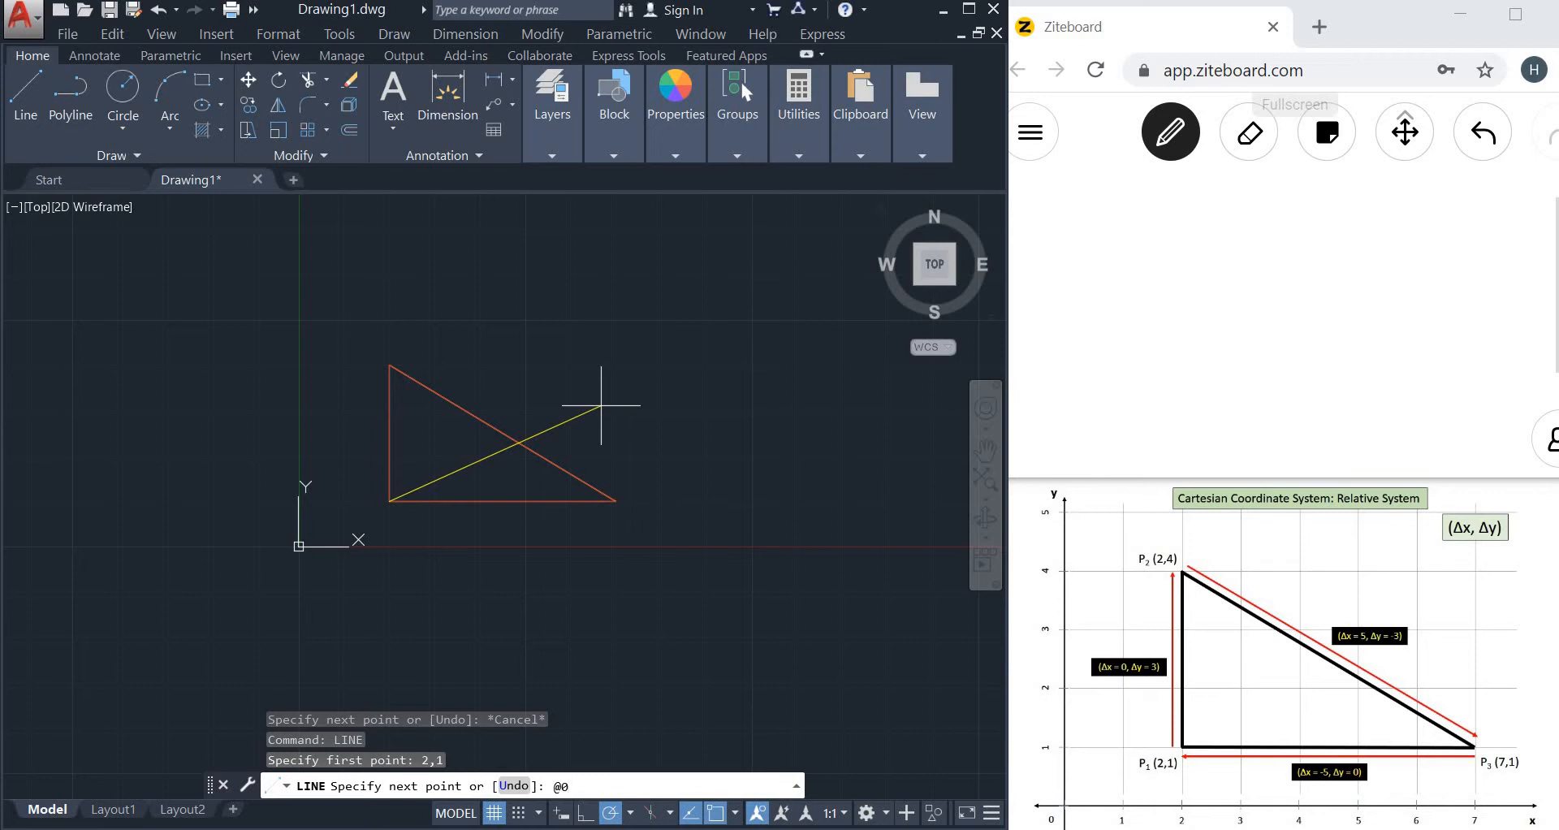
pyautogui.write('3')
pyautogui.press('Return')
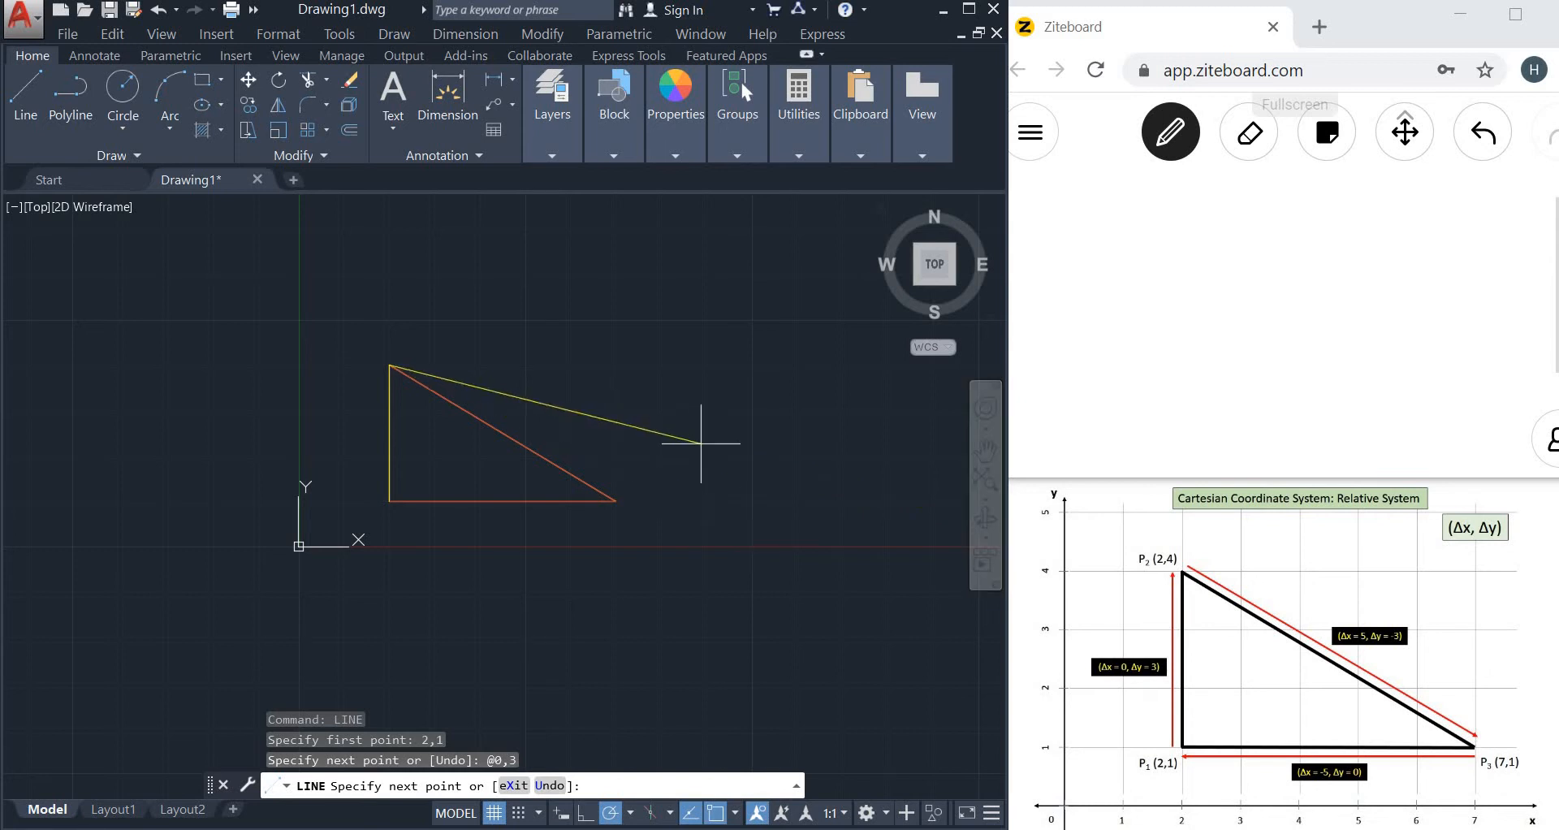
# Complete the triangle with line segments to the relative points @5,-3 and @-5,0, ending the Line command.
pyautogui.write('@5,-3')
pyautogui.press('Return')
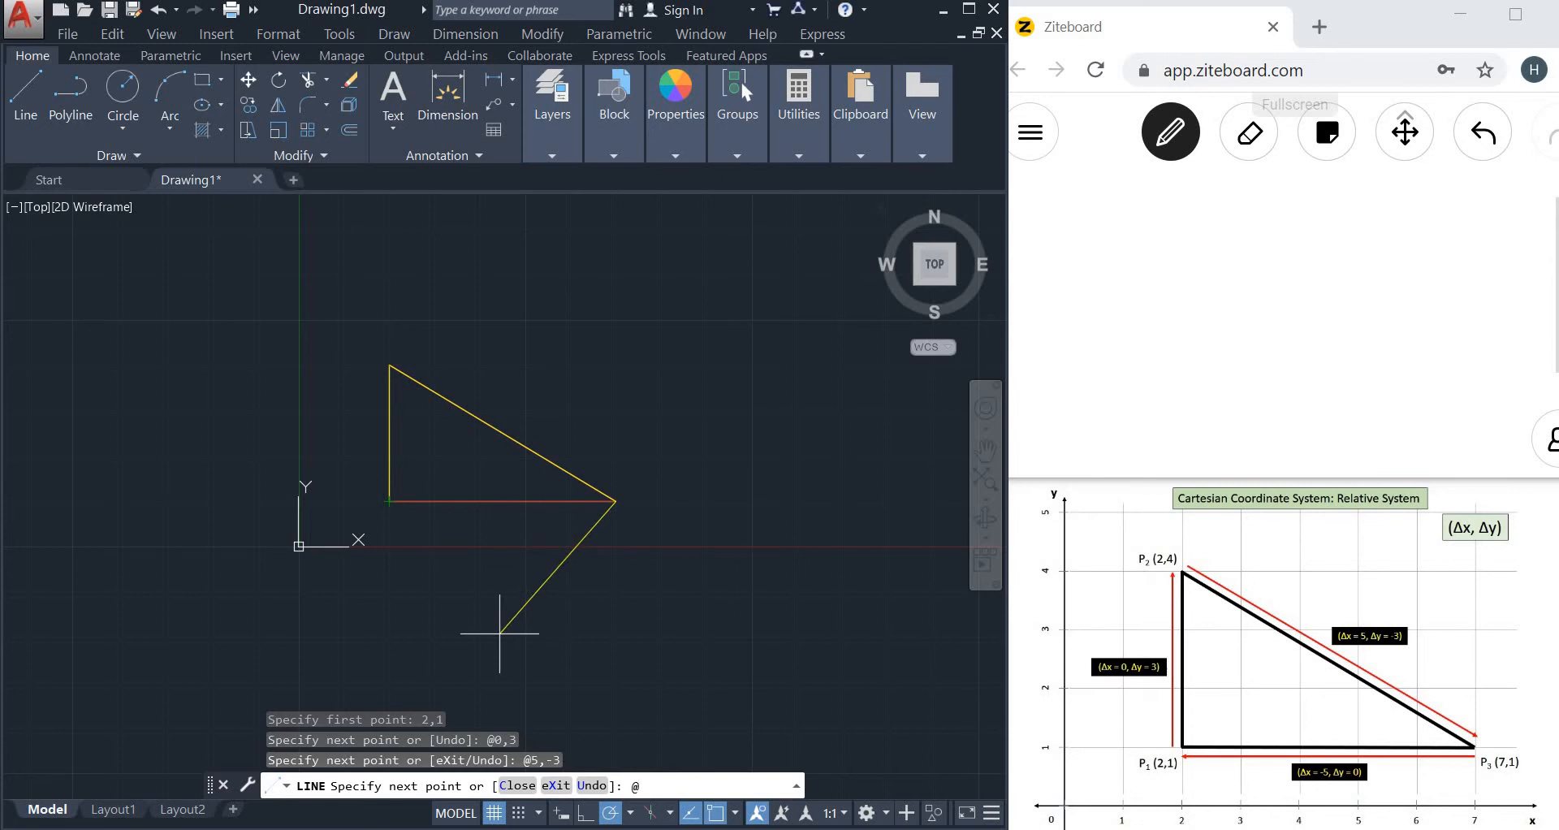
pyautogui.write('5')
pyautogui.press('Return')
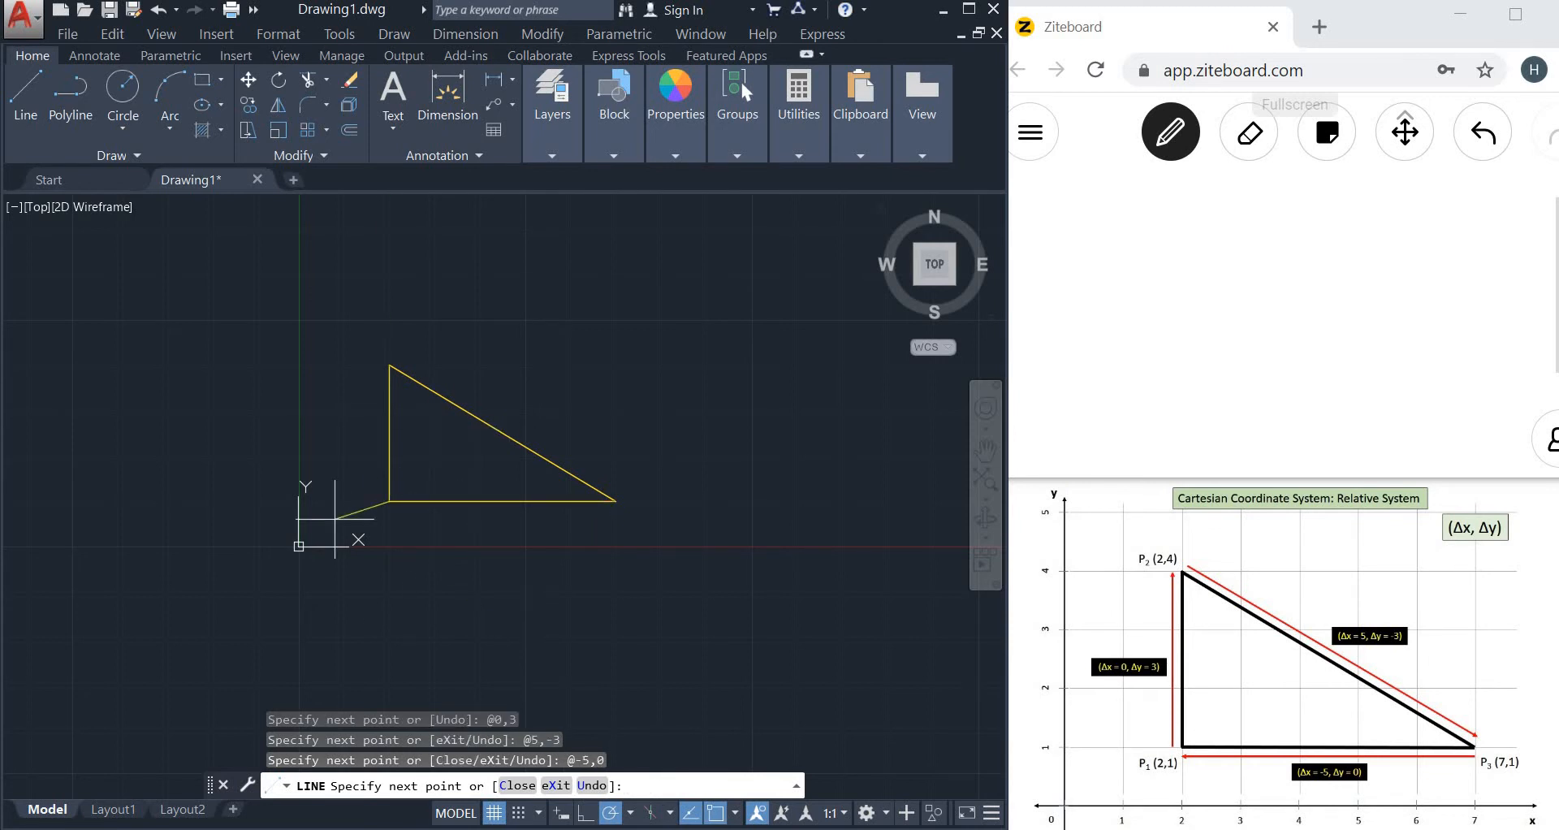
pyautogui.press('Escape')
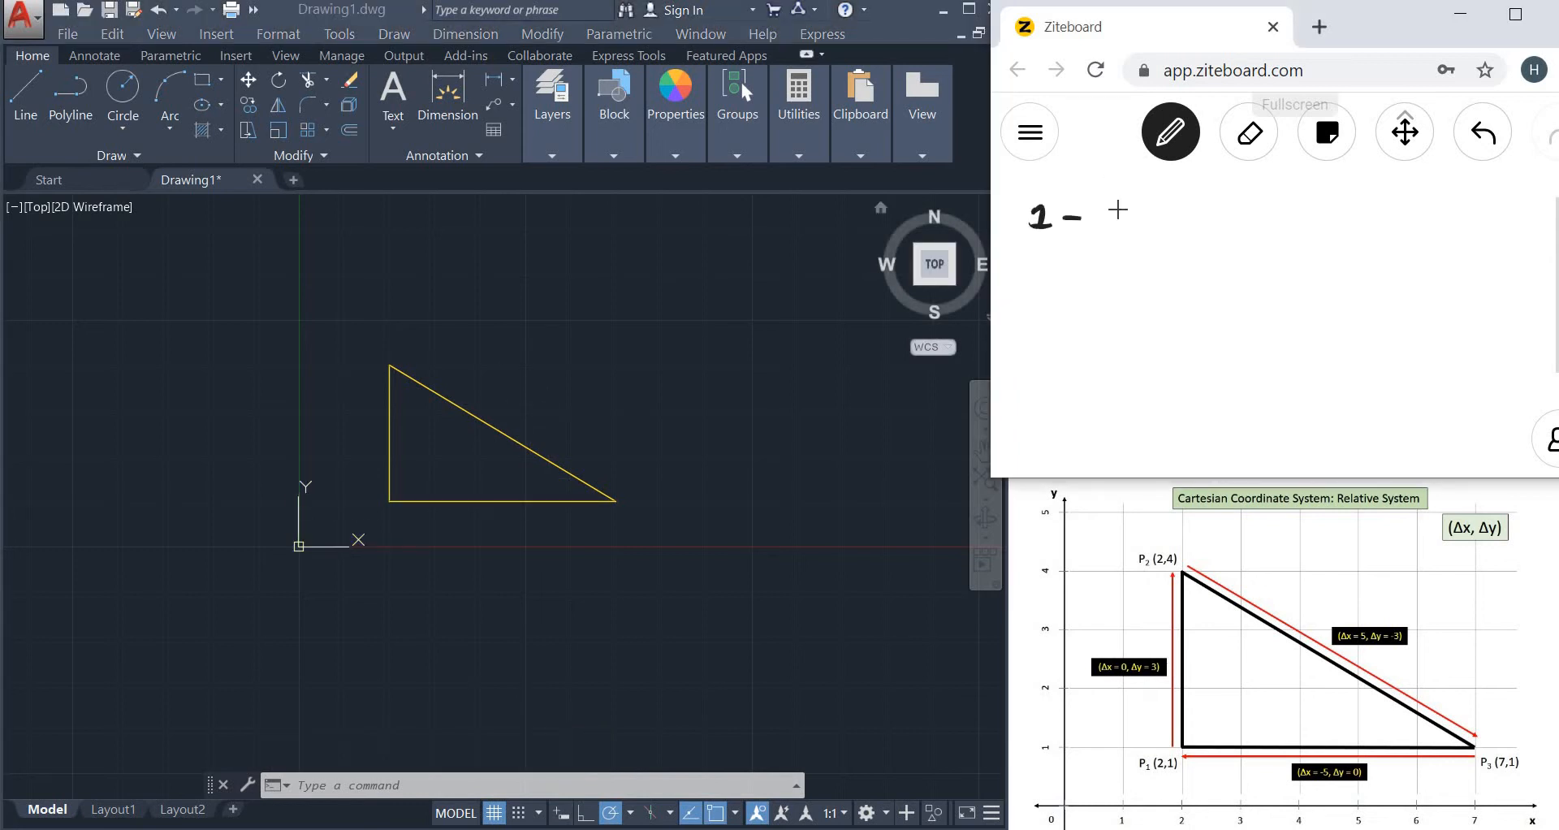
# In Ziteboard, handwrite the heading "Dynamic Input off" after the number 1.
pyautogui.moveTo(1119, 210); pyautogui.dragTo(1306, 217)
pyautogui.moveTo(1331, 190); pyautogui.dragTo(1356, 189)
pyautogui.moveTo(1367, 203); pyautogui.dragTo(1467, 217)
pyautogui.moveTo(1448, 194); pyautogui.dragTo(1480, 191)
pyautogui.moveTo(1364, 256); pyautogui.dragTo(1379, 258)
pyautogui.moveTo(1373, 243)
pyautogui.mouseDown()
pyautogui.moveTo(1401, 283)
pyautogui.moveTo(1431, 281)
pyautogui.mouseUp()
pyautogui.moveTo(1420, 267); pyautogui.dragTo(1447, 266)
pyautogui.moveTo(1080, 317)
pyautogui.mouseDown()
pyautogui.moveTo(1085, 333)
pyautogui.moveTo(1131, 333)
pyautogui.mouseUp()
pyautogui.moveTo(1145, 318); pyautogui.dragTo(1194, 326)
pyautogui.moveTo(1223, 306); pyautogui.dragTo(1226, 333)
pyautogui.moveTo(1237, 316); pyautogui.dragTo(1263, 349)
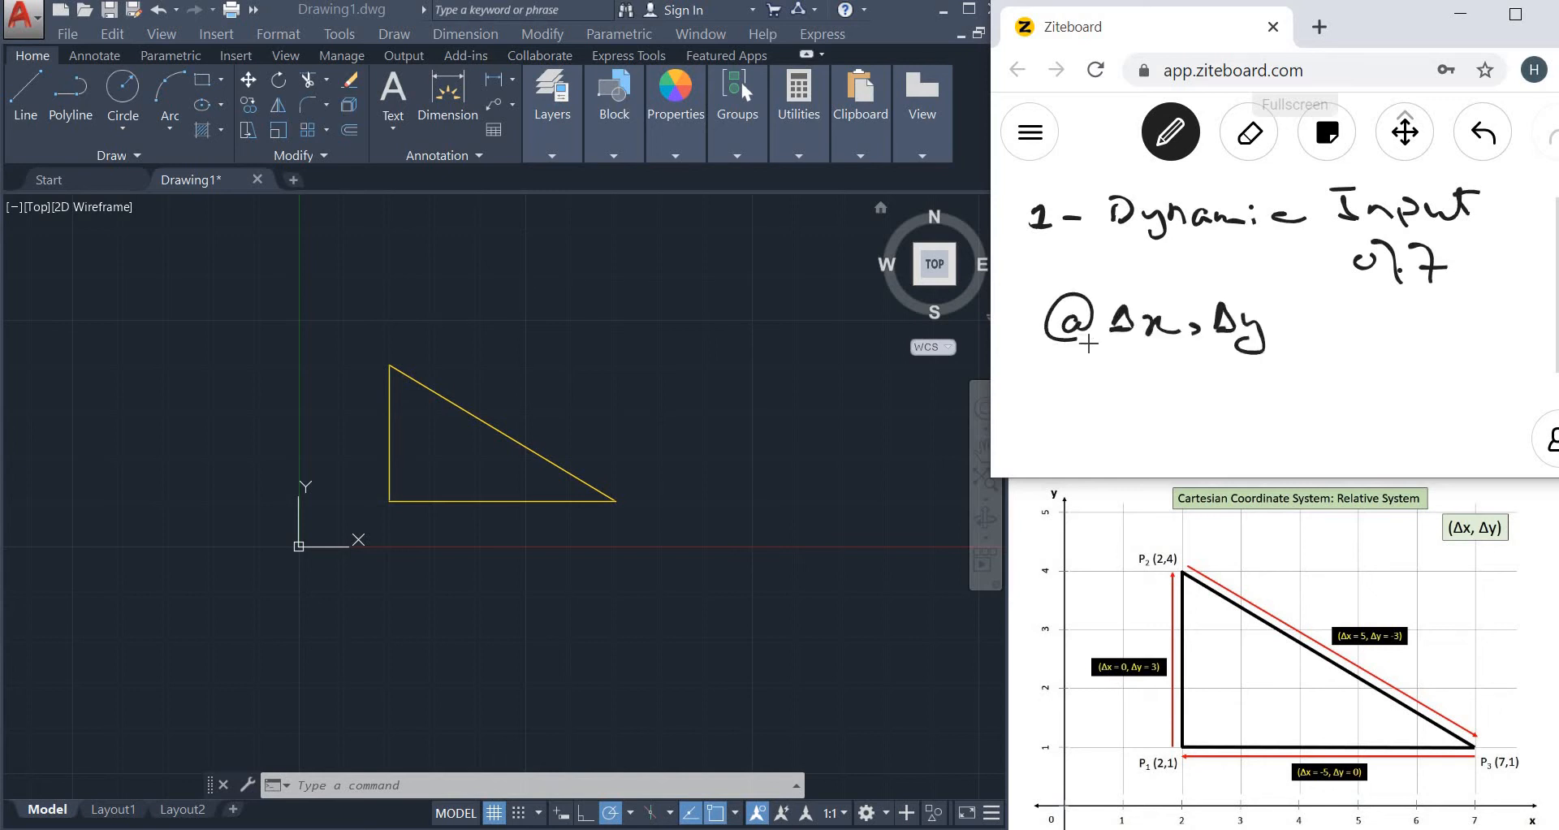
pyautogui.moveTo(1045, 344); pyautogui.dragTo(1250, 353)
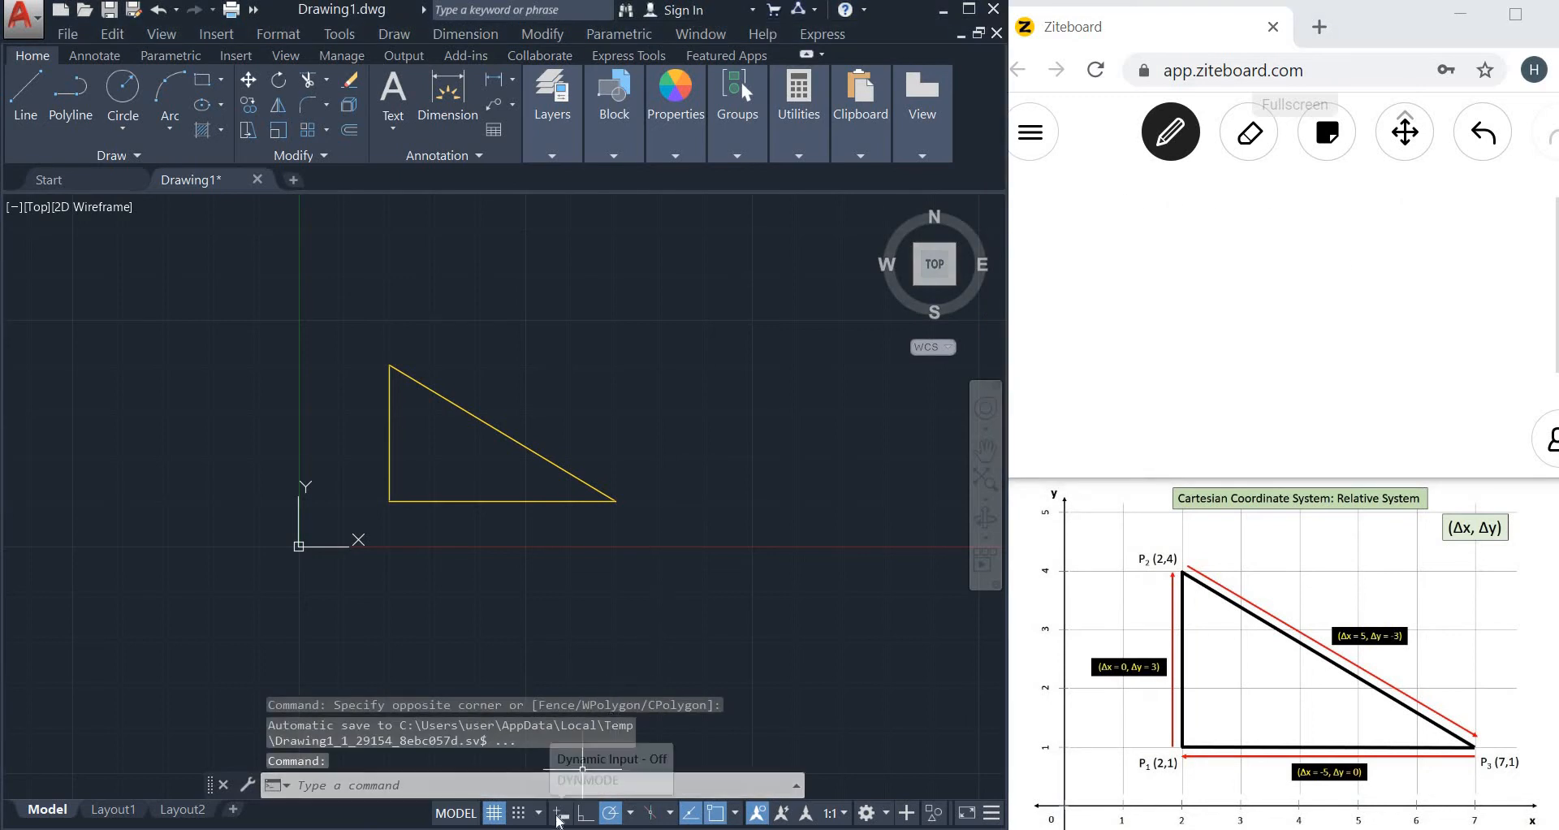
# Back in AutoCAD, turn on Dynamic Input and set its pointer input to relative coordinates for second or next points.
pyautogui.press('F12')
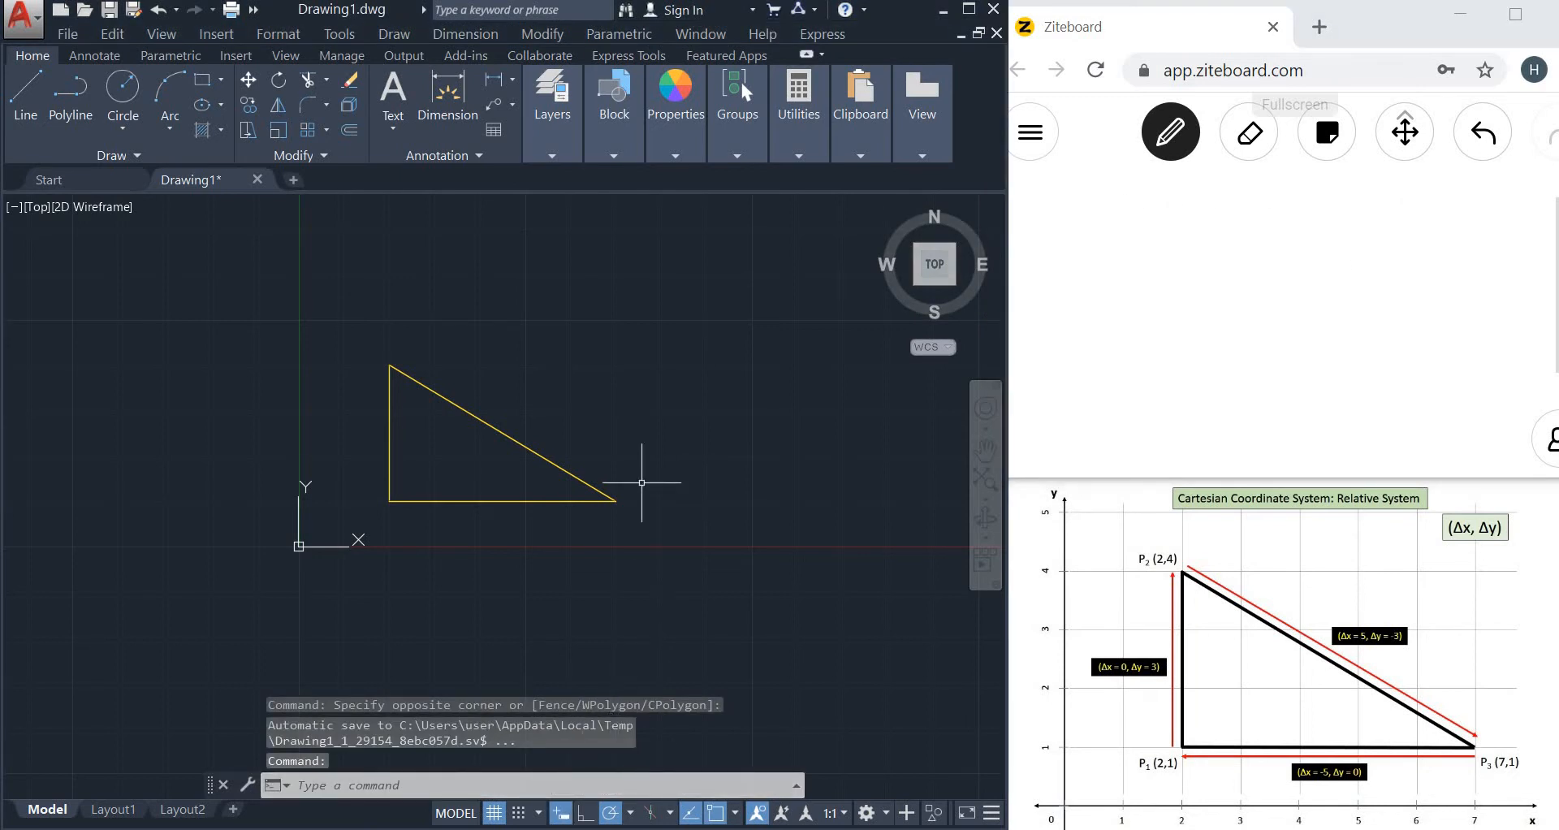
pyautogui.write('DS')
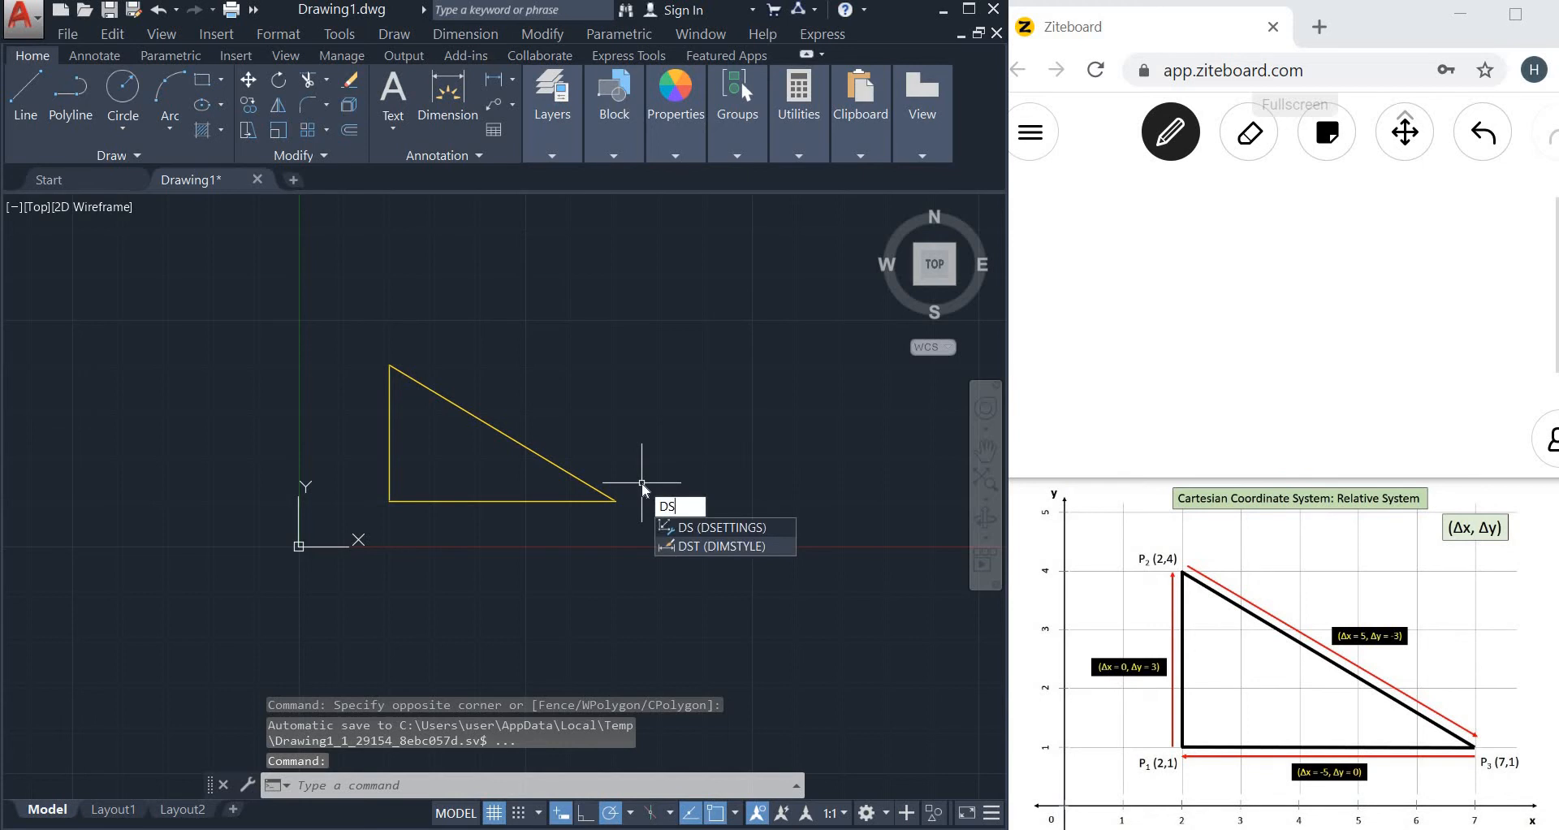
pyautogui.press('Return')
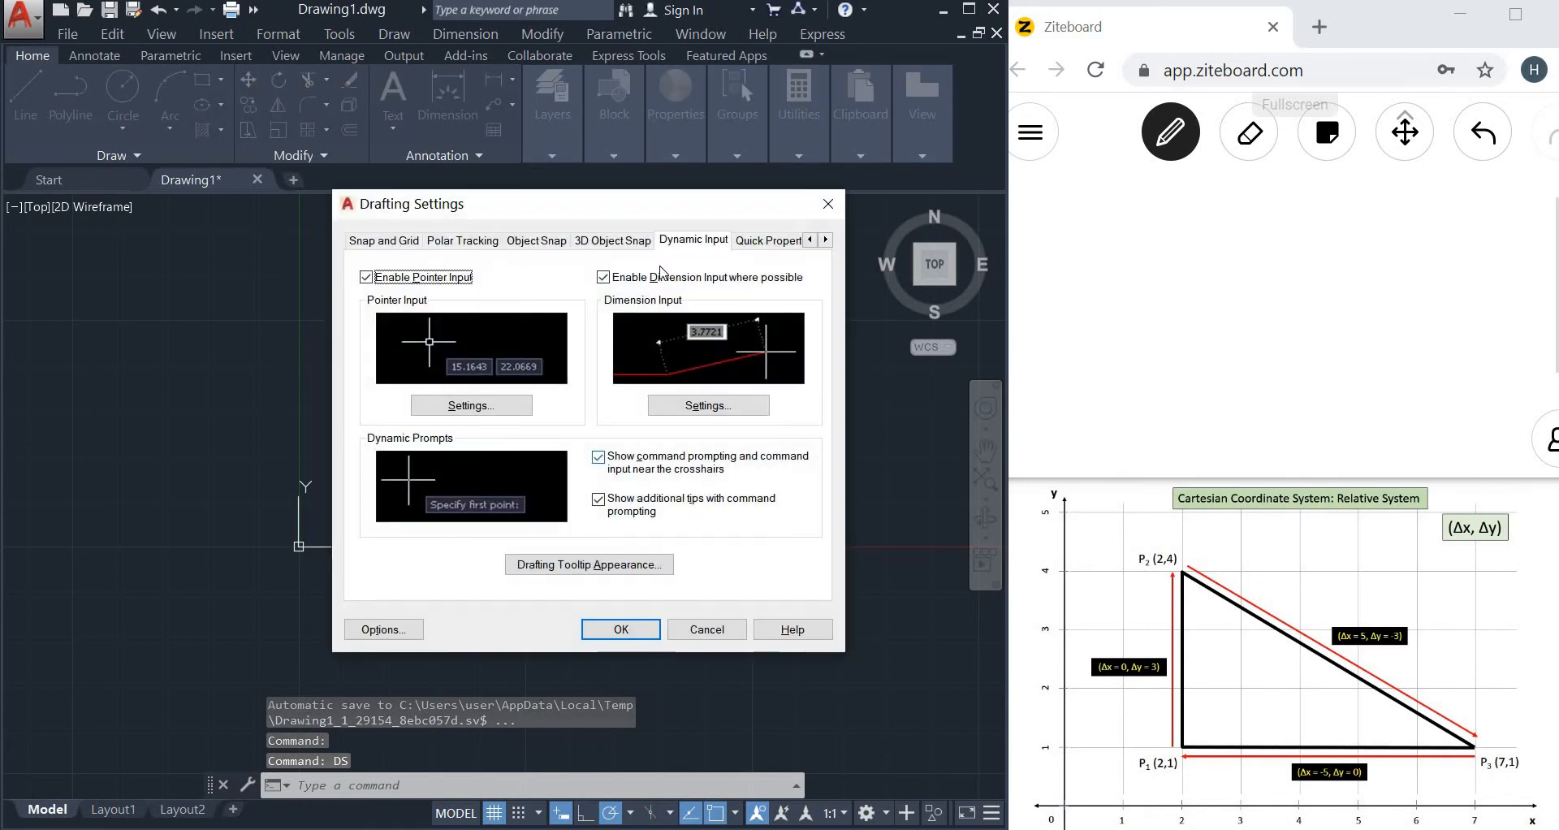
pyautogui.click(685, 242)
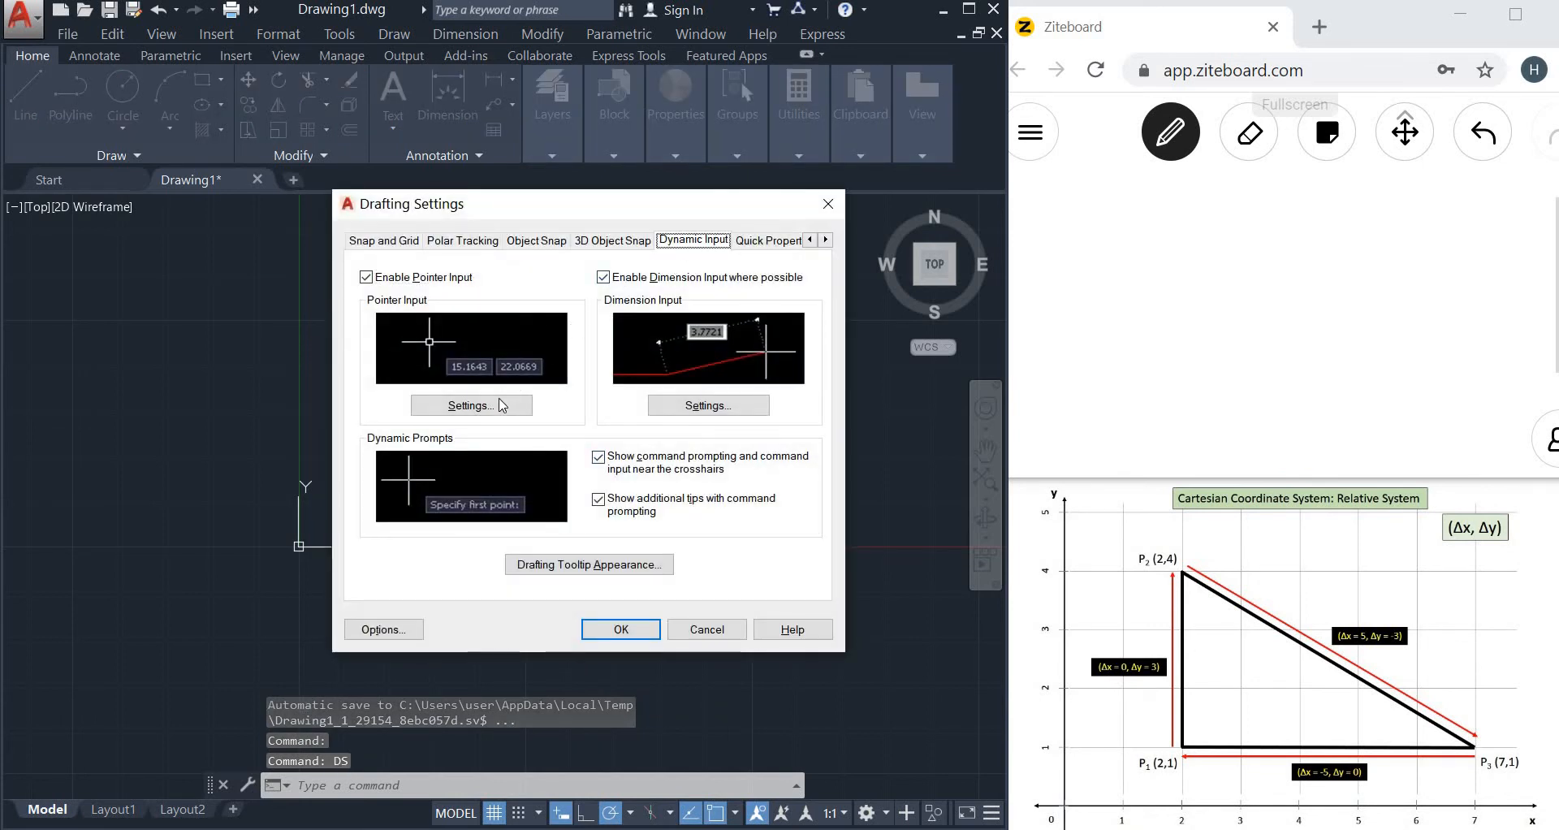
pyautogui.click(501, 405)
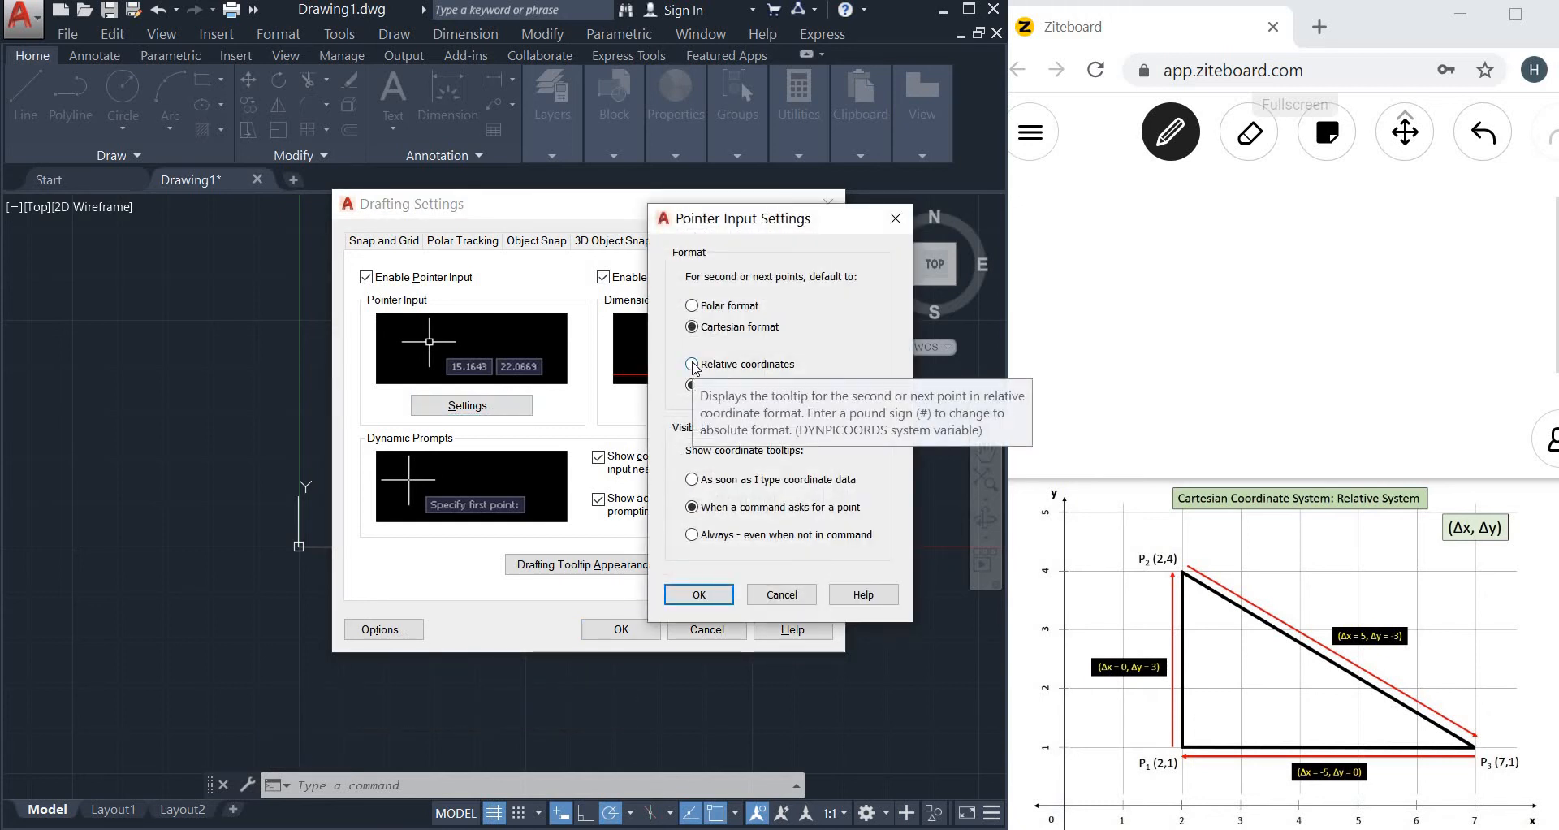
pyautogui.click(693, 365)
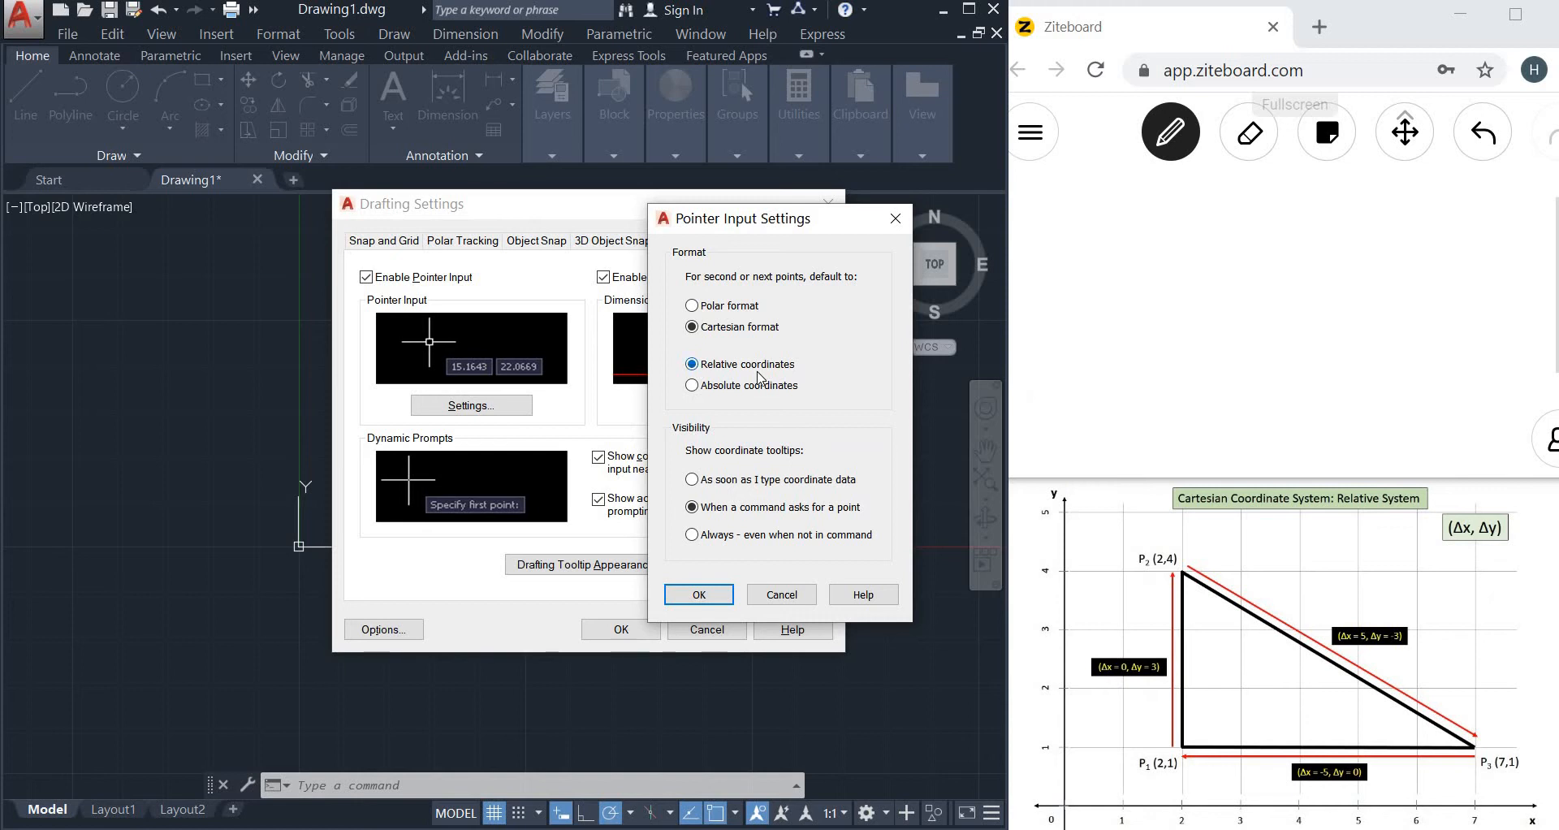
pyautogui.click(712, 593)
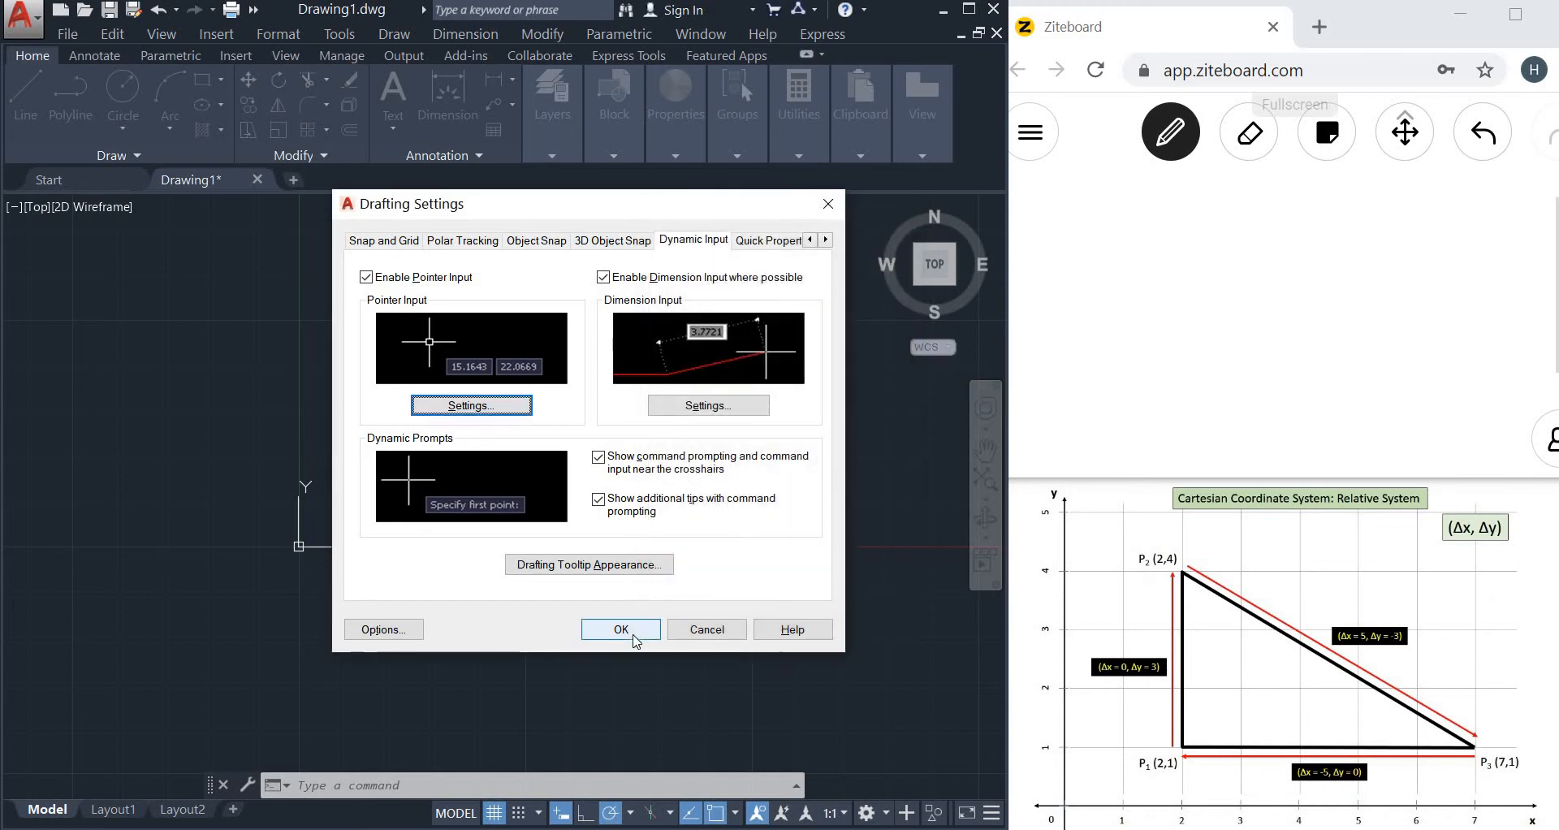
pyautogui.click(633, 637)
# Draw a line from 2,1 to the relative offset 0,3 using dynamic input without the @ prefix.
pyautogui.write('lin')
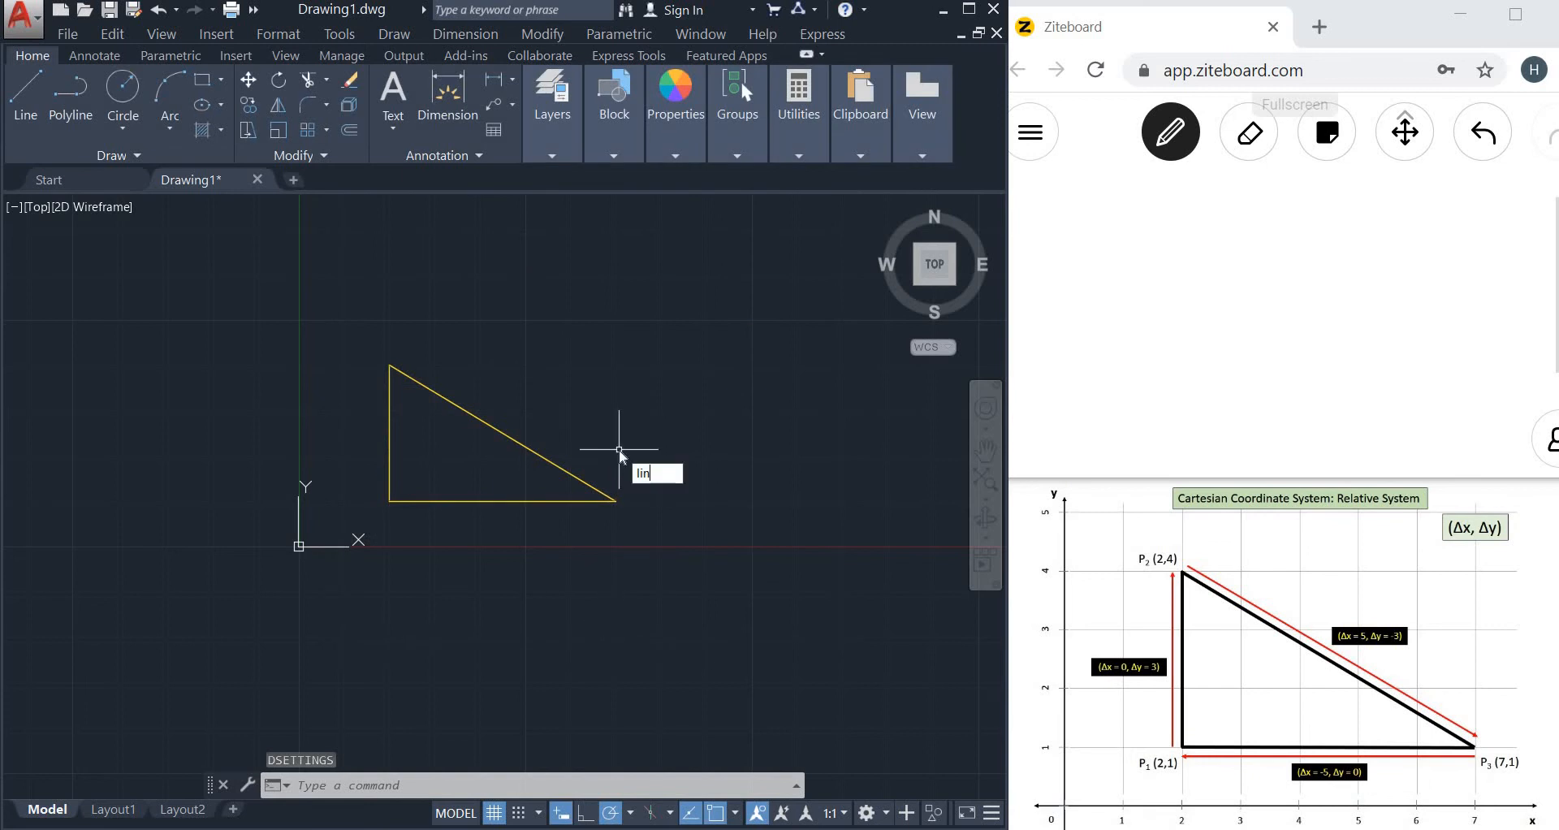
pyautogui.write('e')
pyautogui.press('Return')
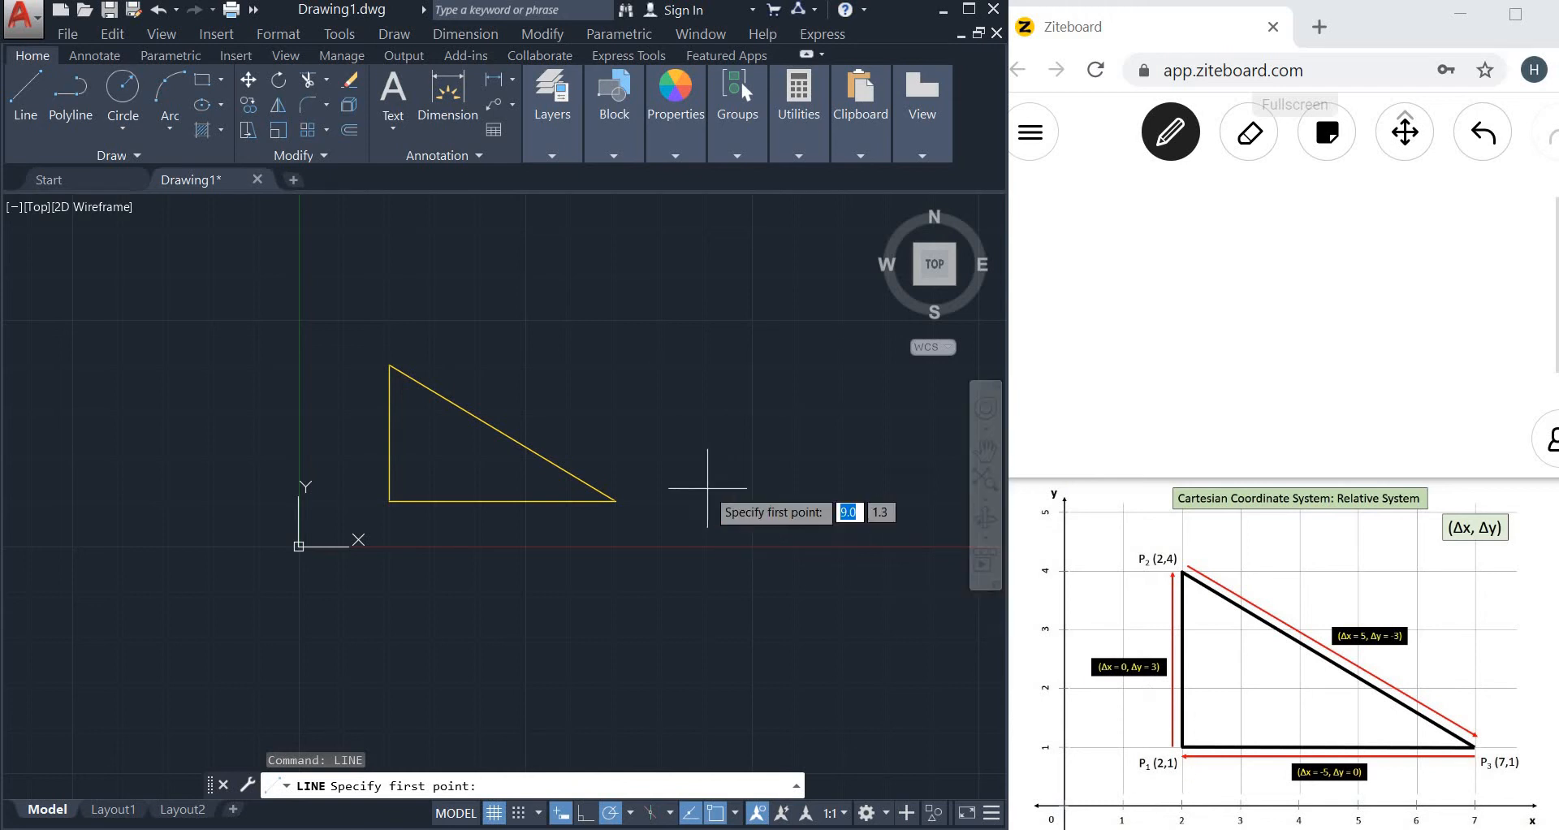
pyautogui.write('2,1')
pyautogui.press('Return')
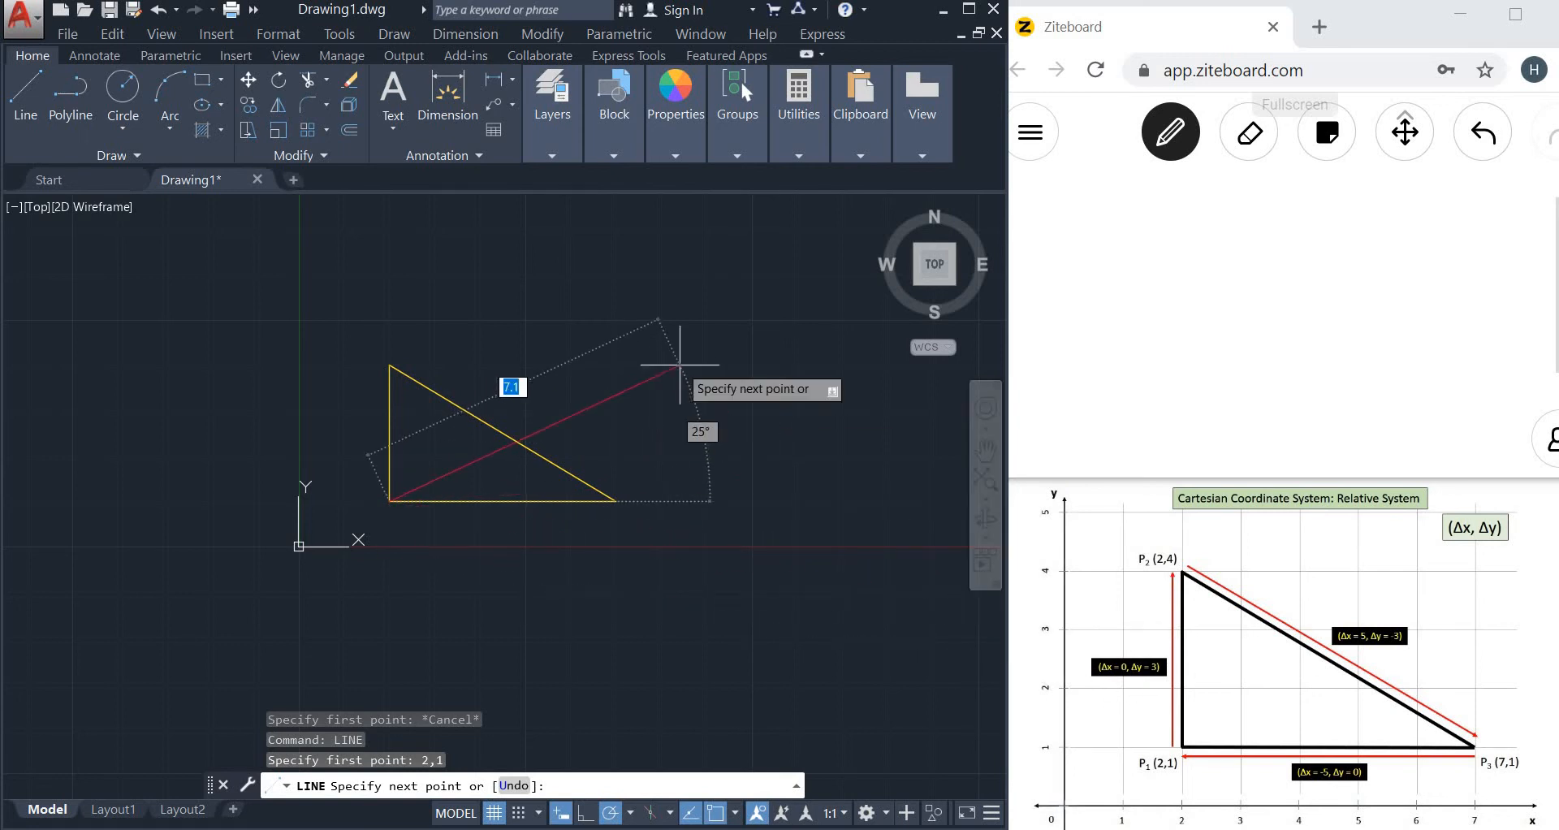
pyautogui.write('0,')
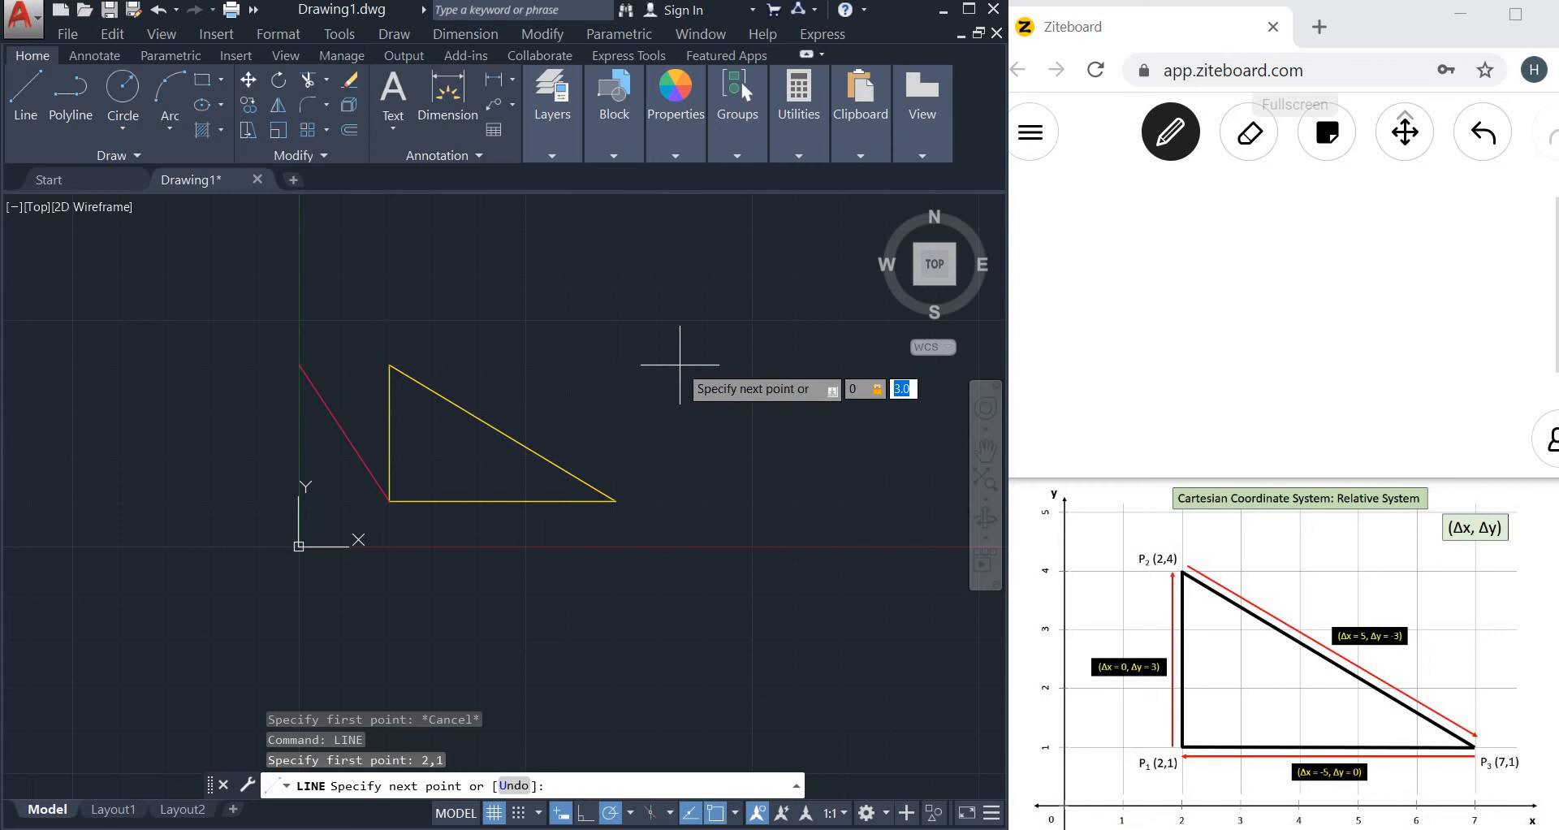
pyautogui.write('3')
pyautogui.press('Return')
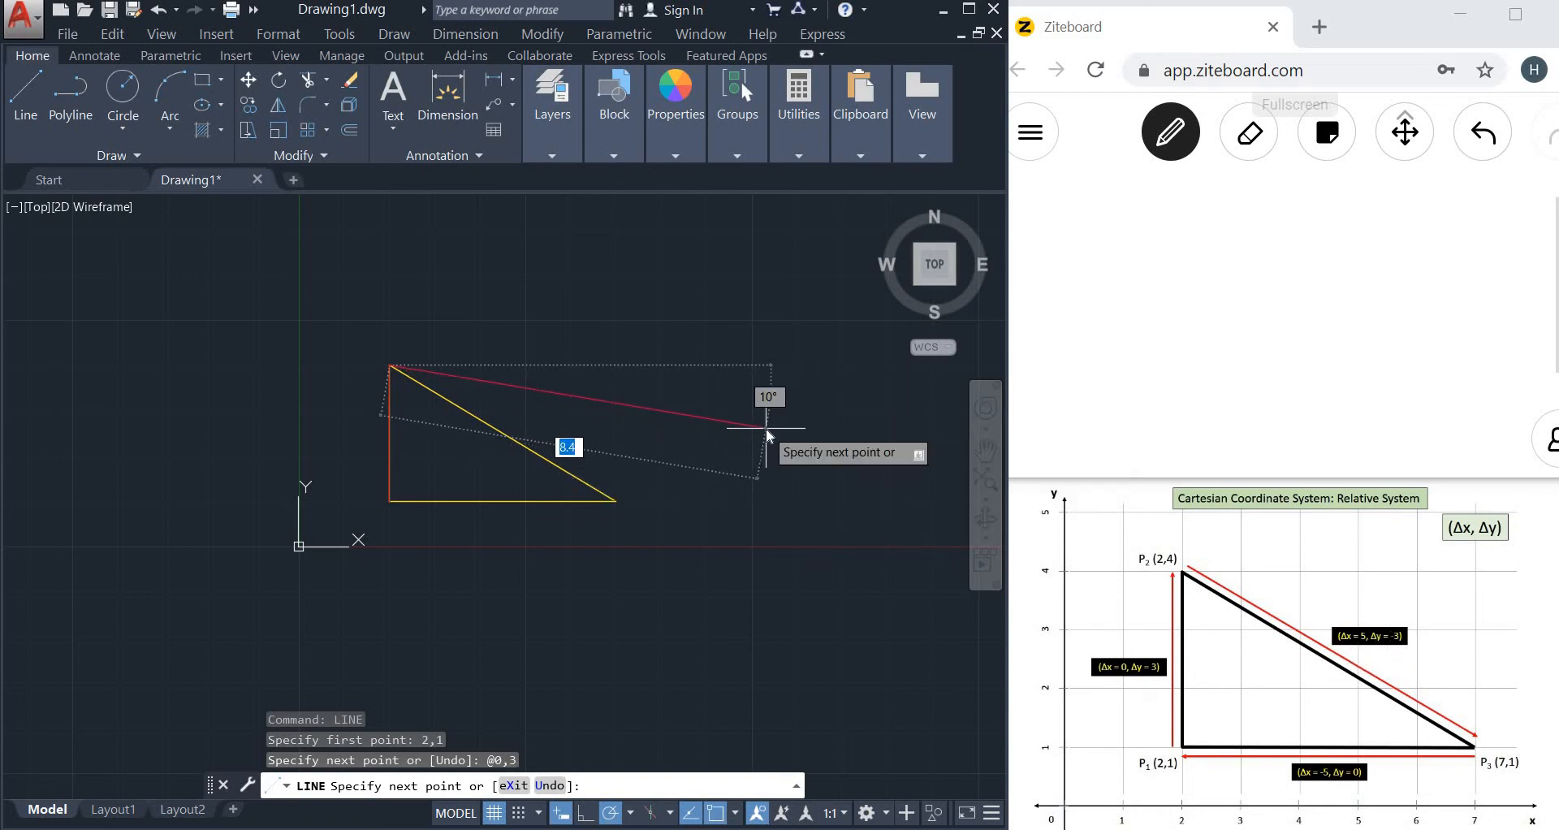
# Complete the triangle with segments at relative offsets 5,-3 and -5,0, and end the Line command.
pyautogui.write('5')
pyautogui.press('Tab')
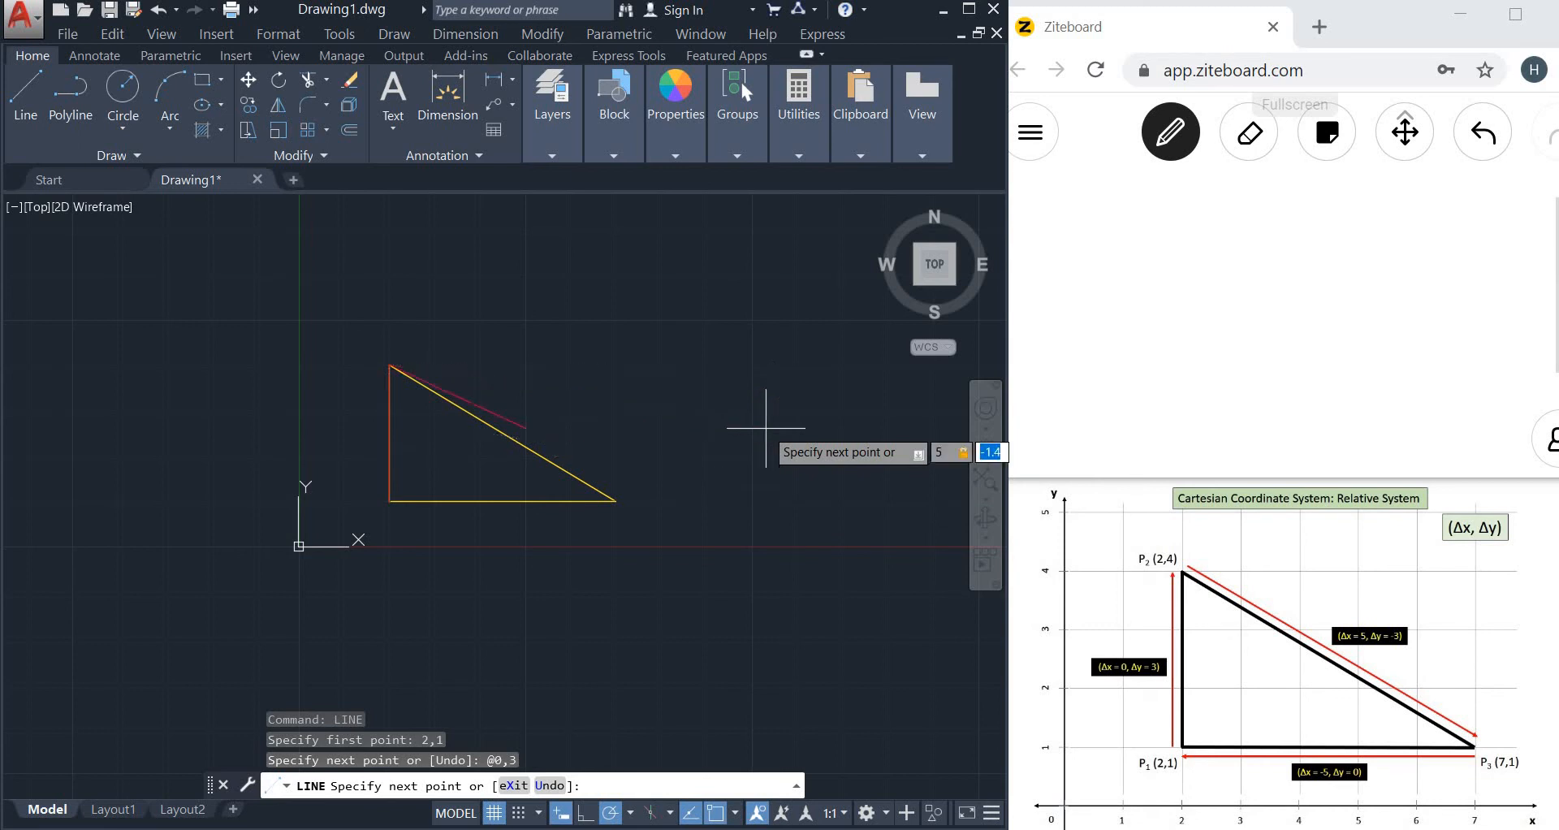
pyautogui.write('-3')
pyautogui.press('Return')
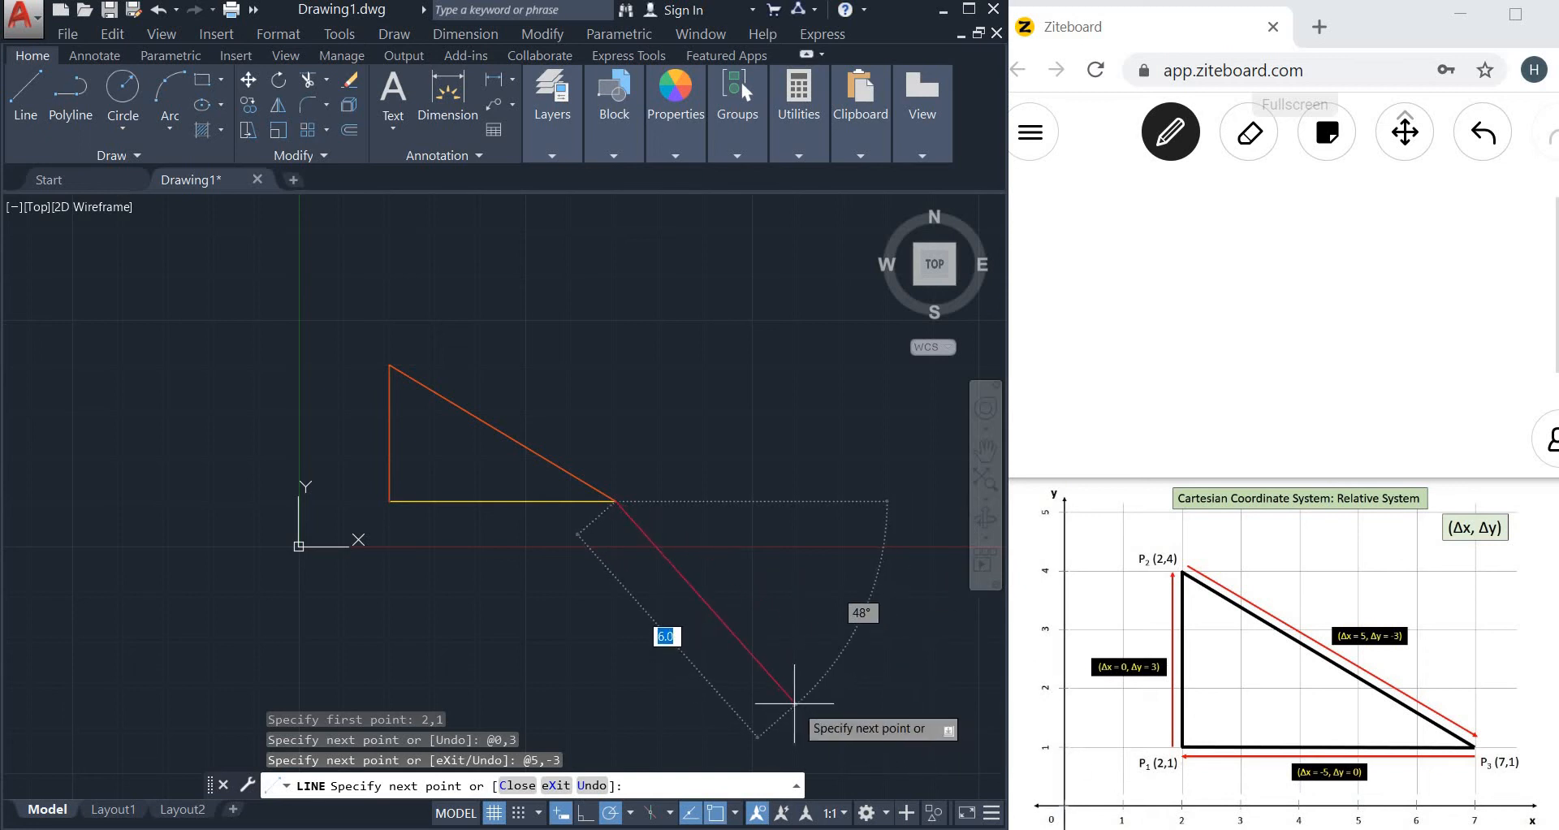
pyautogui.write('-5')
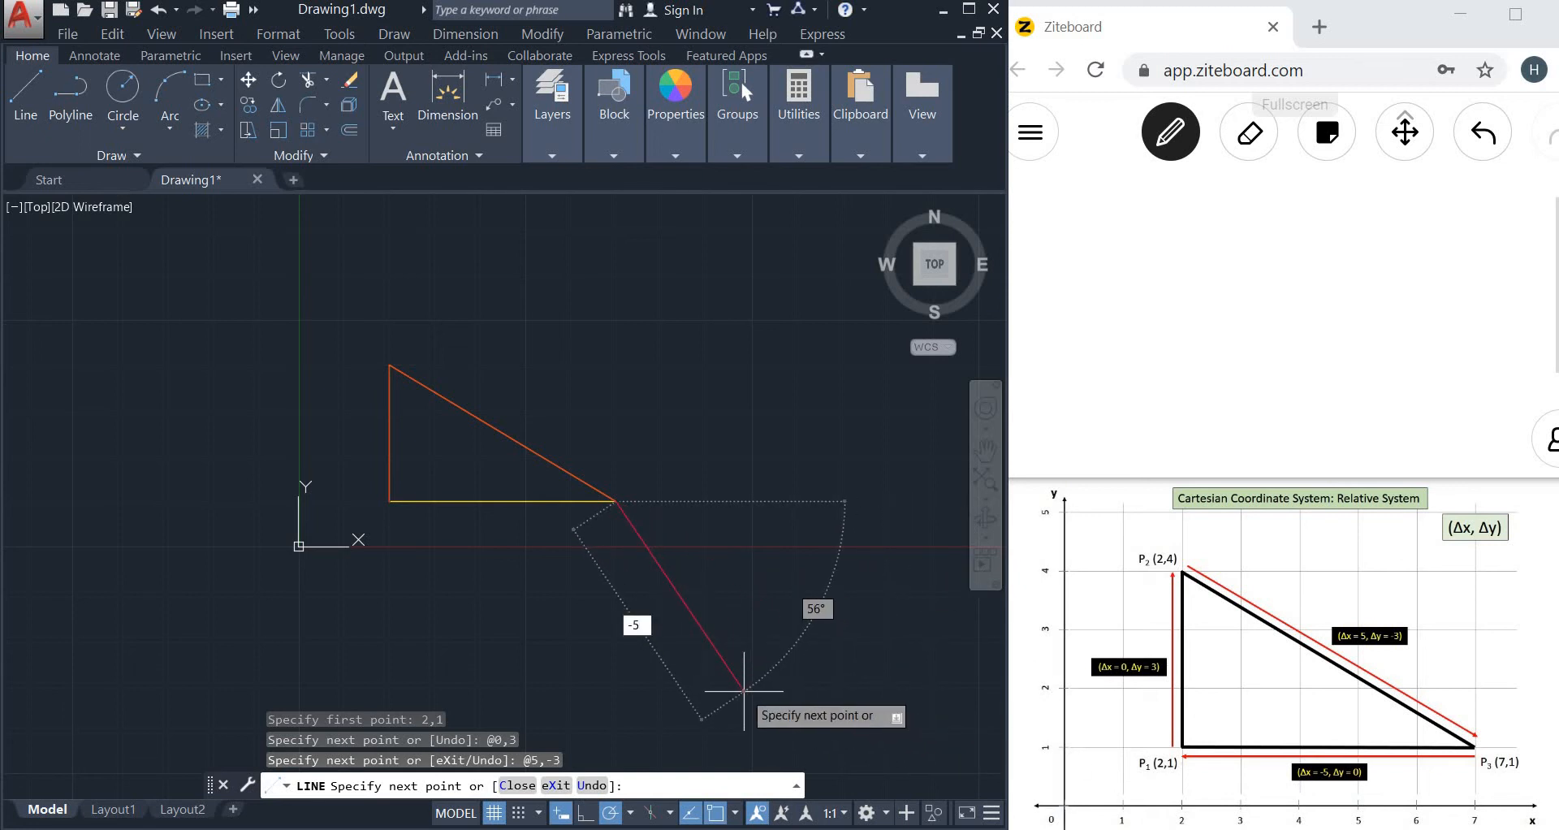
pyautogui.write(',0')
pyautogui.press('Return')
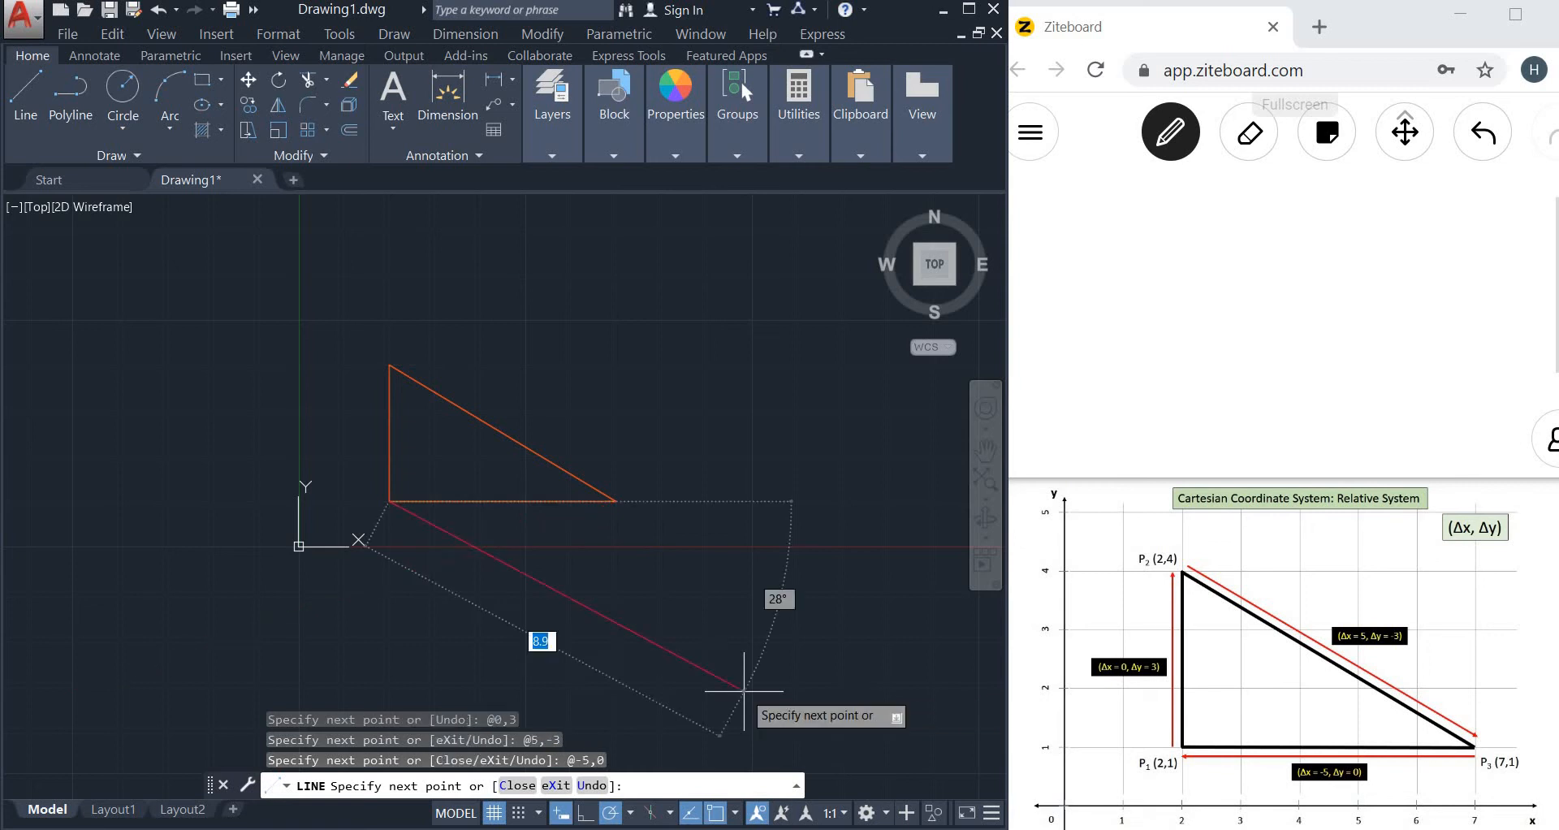
pyautogui.press('Escape')
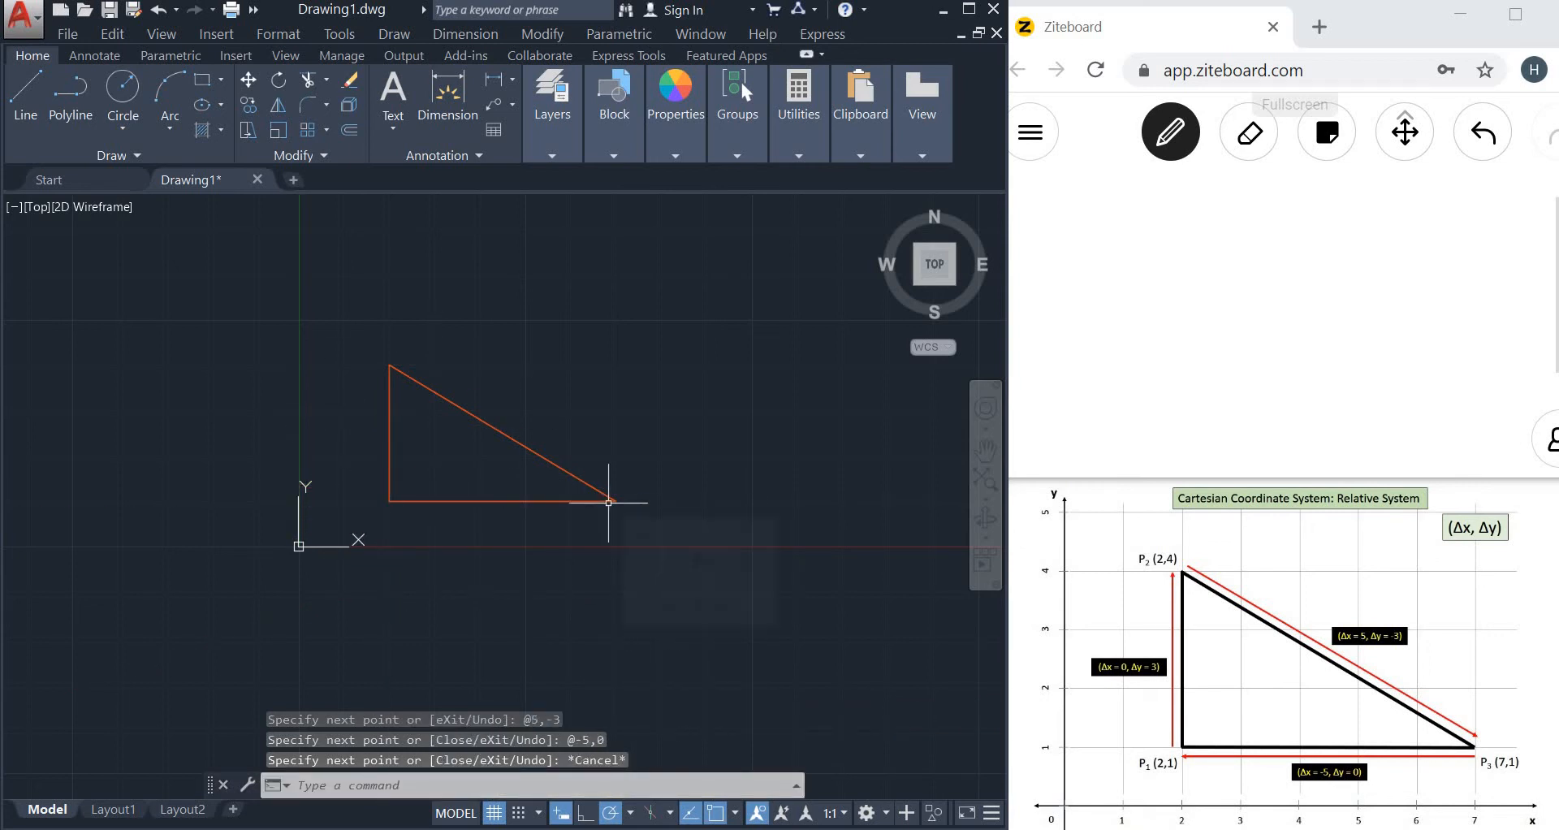
# In Ziteboard, handwrite the heading "2 - Dynamic Input on".
pyautogui.moveTo(1025, 201)
pyautogui.mouseDown()
pyautogui.moveTo(1041, 224)
pyautogui.moveTo(1101, 228)
pyautogui.mouseUp()
pyautogui.moveTo(1131, 213); pyautogui.dragTo(1140, 237)
pyautogui.moveTo(1162, 206)
pyautogui.mouseDown()
pyautogui.moveTo(1223, 221)
pyautogui.moveTo(1472, 195)
pyautogui.mouseUp()
pyautogui.moveTo(1268, 252); pyautogui.dragTo(1317, 273)
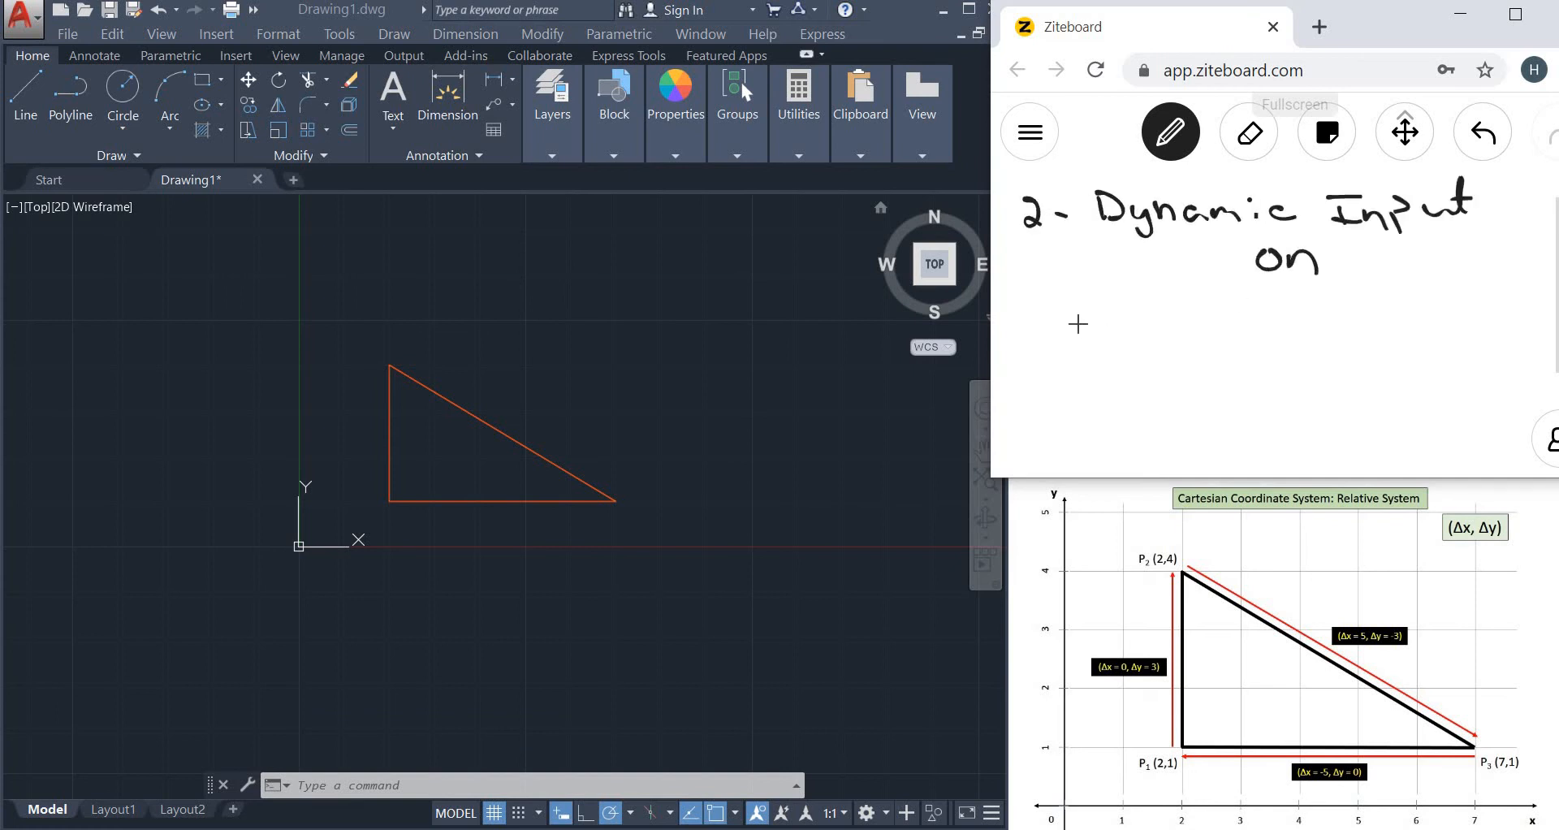
# Handwrite "DS ⇒ Cartesian + Relative" and the format "Δx, Δy" below the second heading.
pyautogui.moveTo(1039, 310)
pyautogui.mouseDown()
pyautogui.moveTo(1049, 335)
pyautogui.moveTo(1151, 325)
pyautogui.mouseUp()
pyautogui.moveTo(1129, 333); pyautogui.dragTo(1153, 335)
pyautogui.moveTo(1150, 317)
pyautogui.mouseDown()
pyautogui.moveTo(1168, 336)
pyautogui.moveTo(1219, 313)
pyautogui.moveTo(1232, 333)
pyautogui.moveTo(1289, 323)
pyautogui.mouseUp()
pyautogui.moveTo(1298, 305); pyautogui.dragTo(1304, 334)
pyautogui.moveTo(1288, 319); pyautogui.dragTo(1313, 317)
pyautogui.moveTo(1312, 325)
pyautogui.mouseDown()
pyautogui.moveTo(1458, 320)
pyautogui.moveTo(1444, 333)
pyautogui.mouseUp()
pyautogui.moveTo(1206, 362); pyautogui.dragTo(1241, 392)
pyautogui.moveTo(1244, 380); pyautogui.dragTo(1291, 391)
pyautogui.moveTo(1299, 369)
pyautogui.mouseDown()
pyautogui.moveTo(1364, 392)
pyautogui.moveTo(1405, 378)
pyautogui.mouseUp()
pyautogui.moveTo(1088, 419)
pyautogui.mouseDown()
pyautogui.moveTo(1091, 440)
pyautogui.moveTo(1168, 453)
pyautogui.moveTo(1241, 443)
pyautogui.moveTo(1234, 465)
pyautogui.mouseUp()
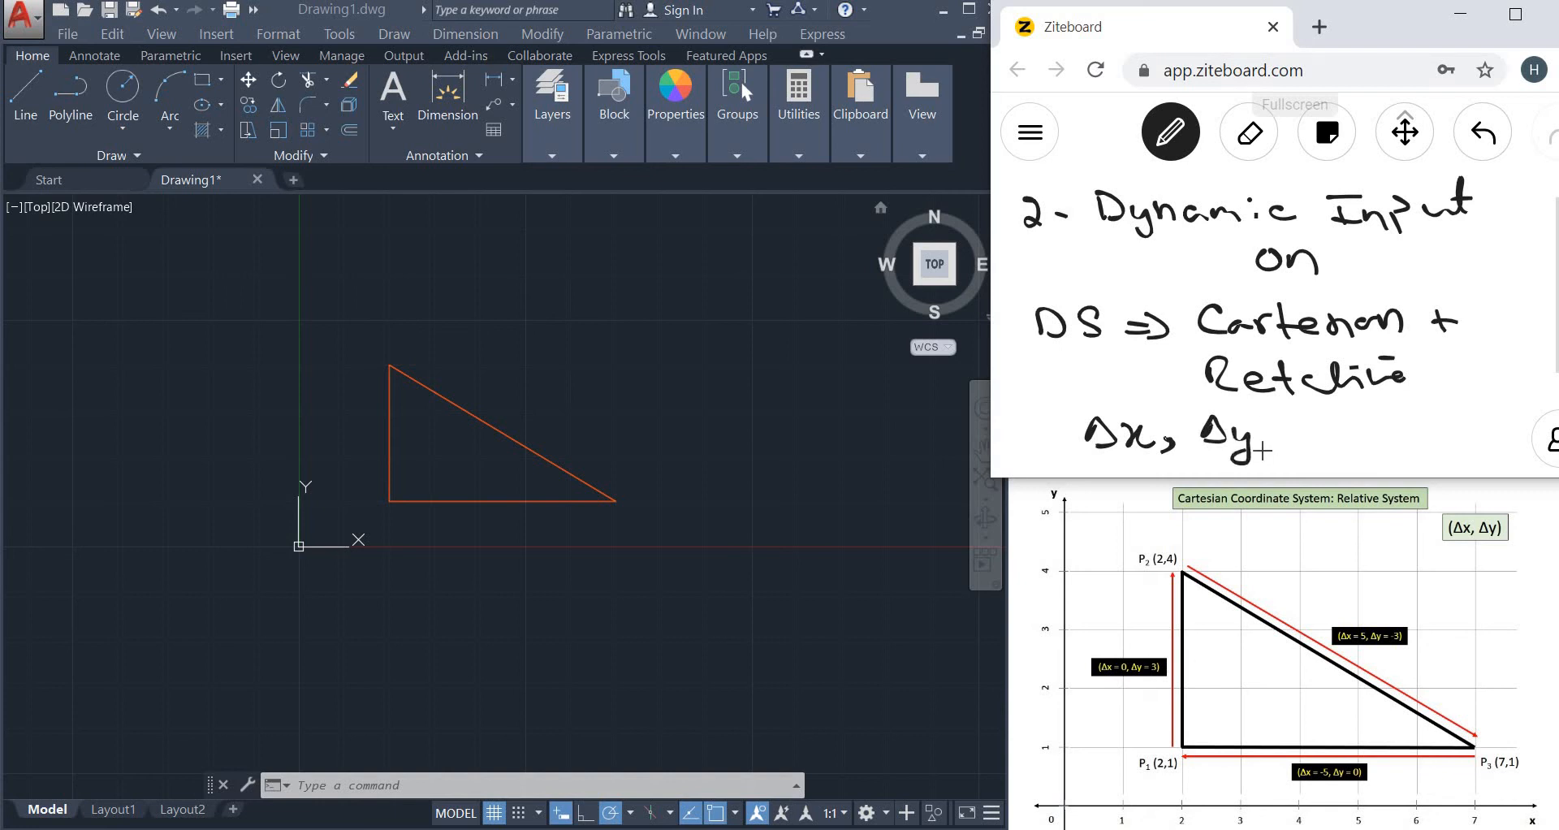
pyautogui.moveTo(1264, 413); pyautogui.dragTo(1265, 457)
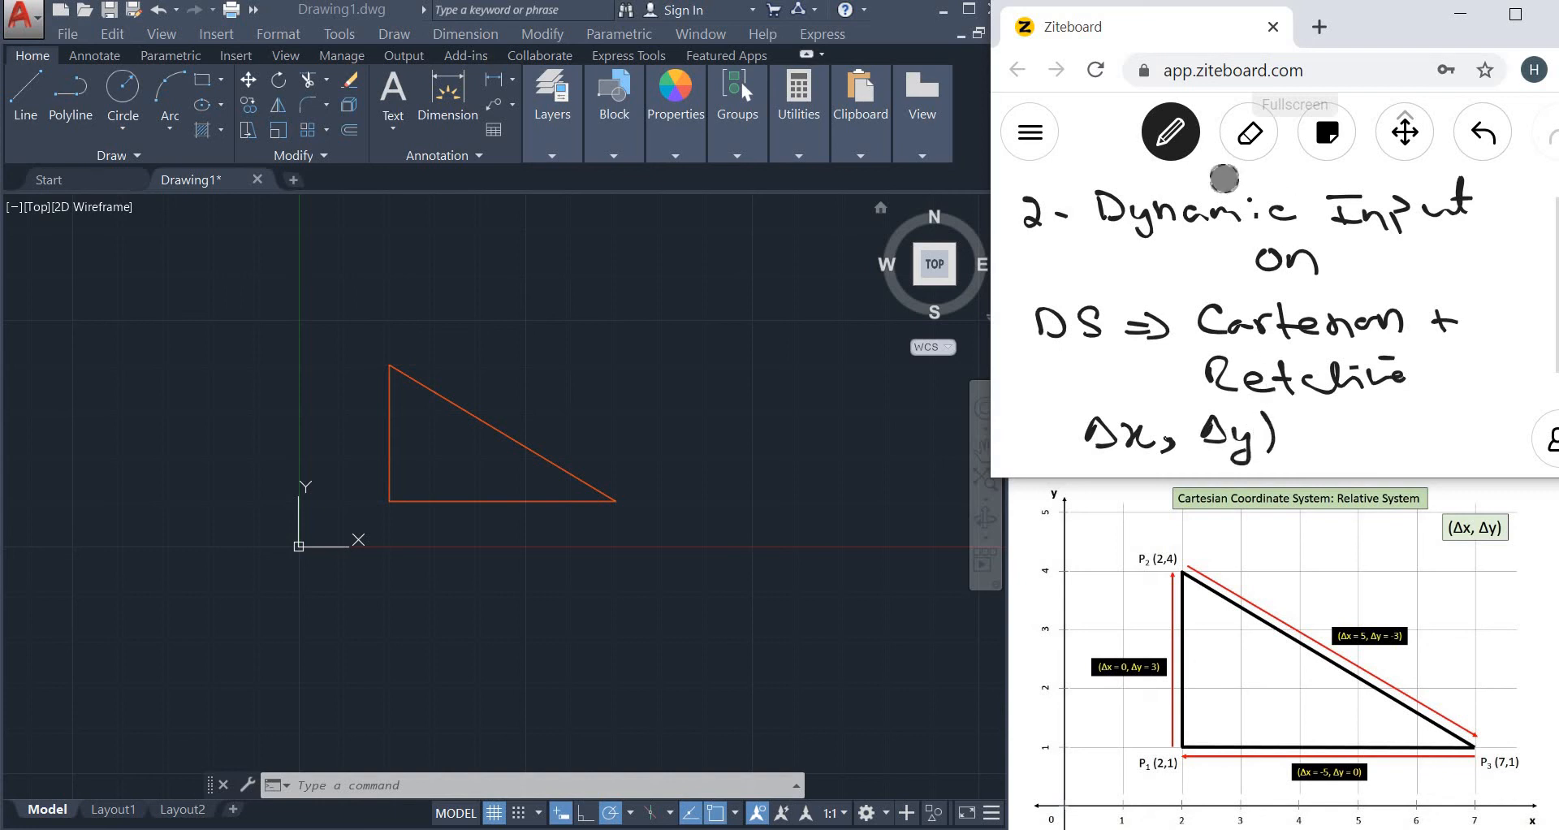
# In the Drafting Settings, set pointer input for second or next points to absolute coordinates, keeping Cartesian format.
pyautogui.write('ds')
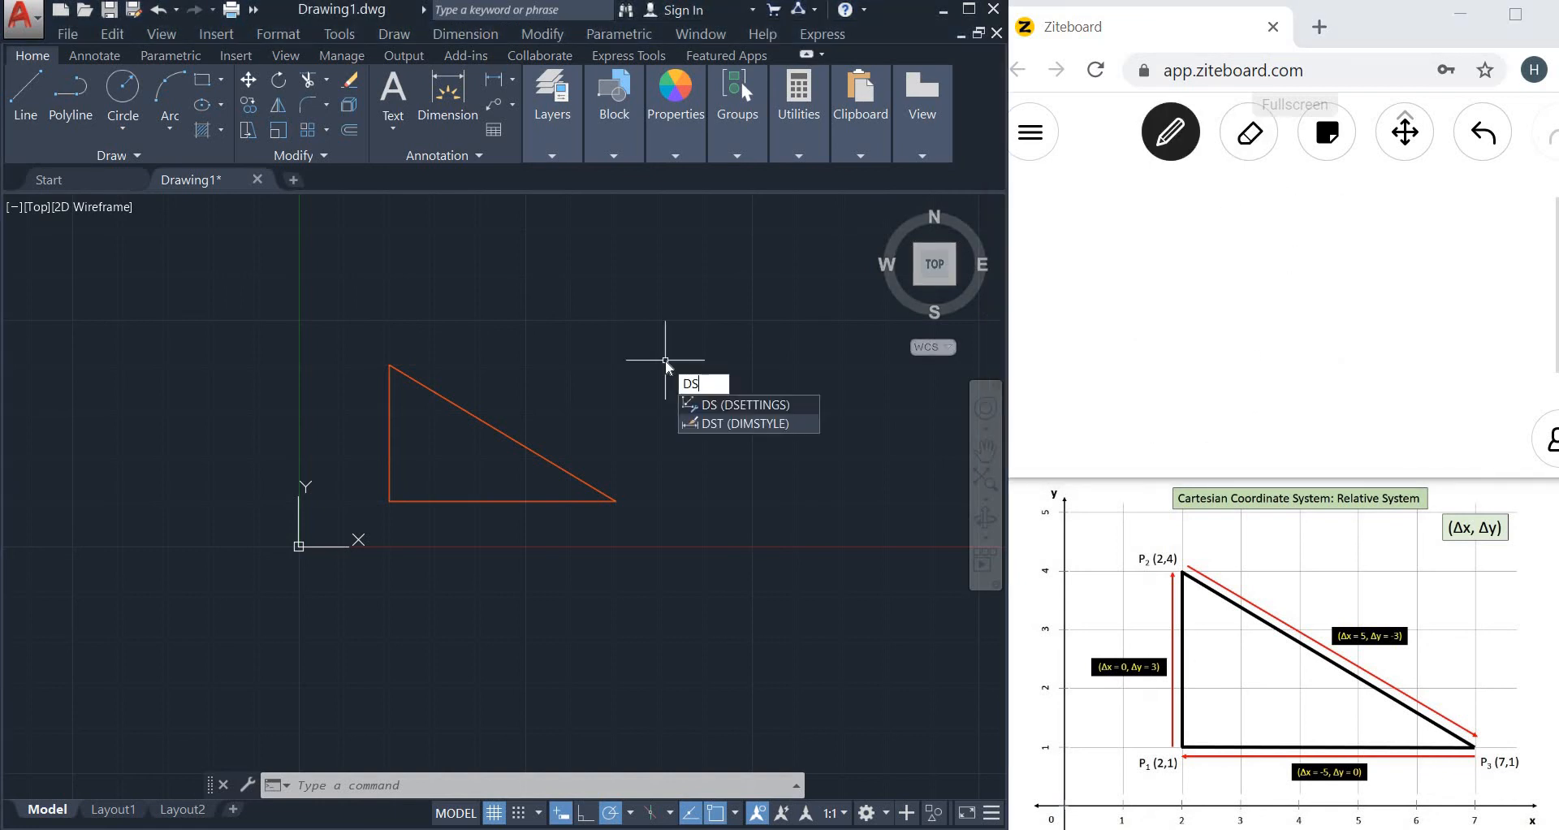
pyautogui.press('Return')
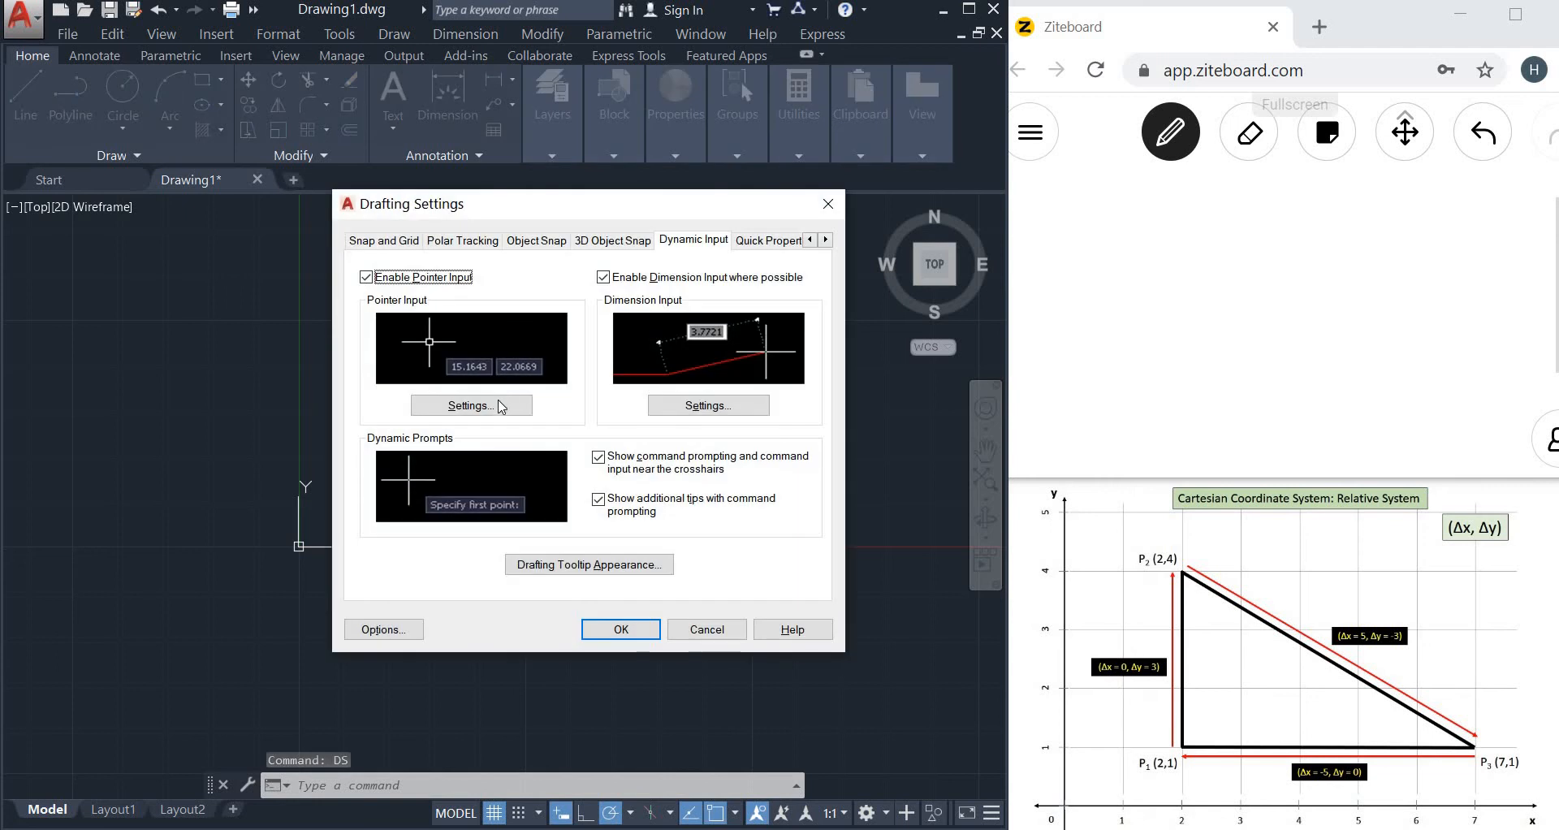
pyautogui.click(471, 405)
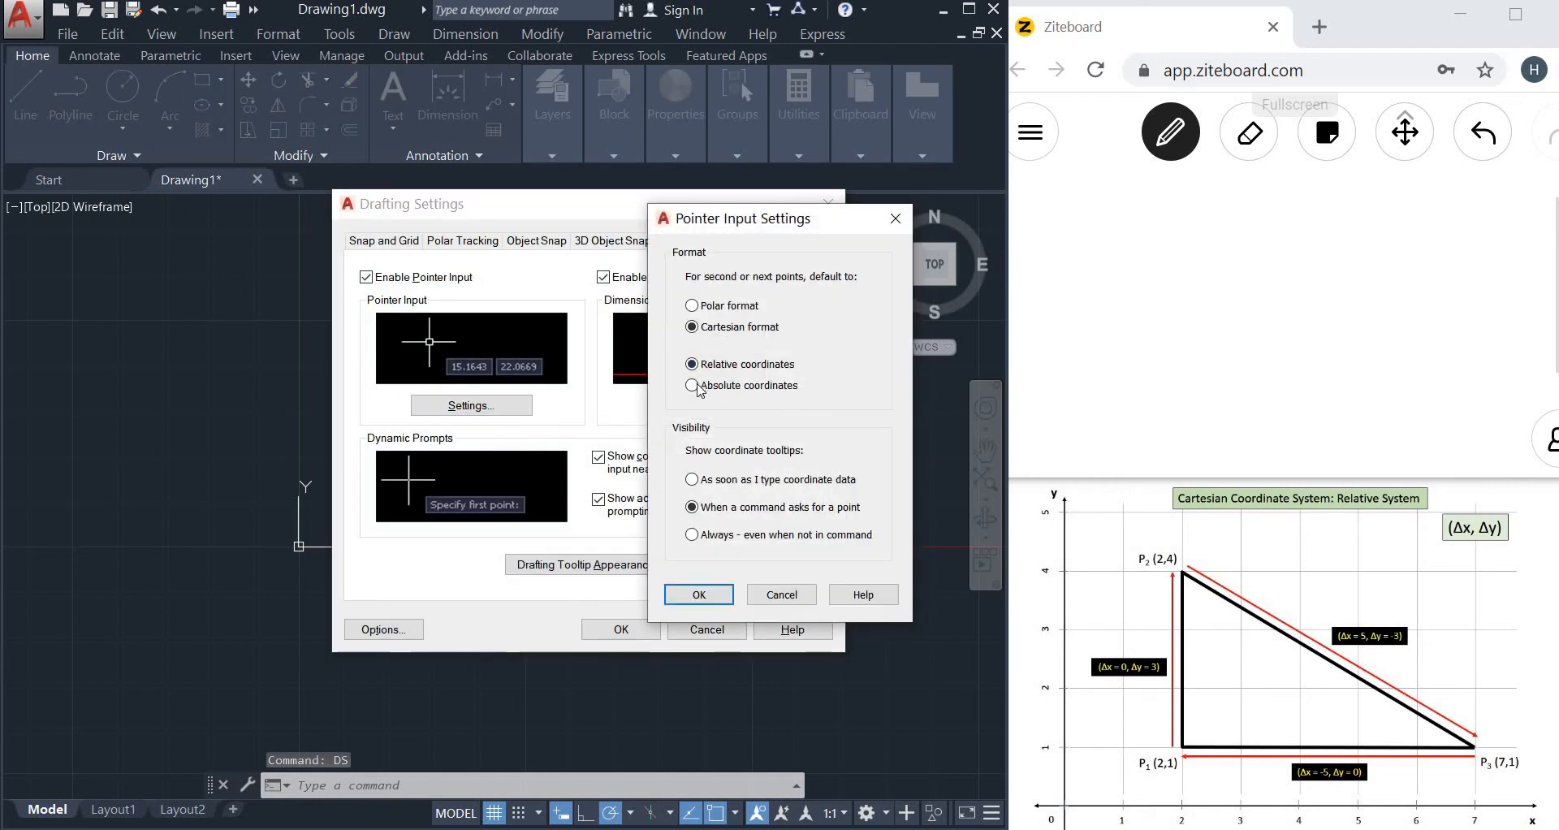
pyautogui.click(692, 386)
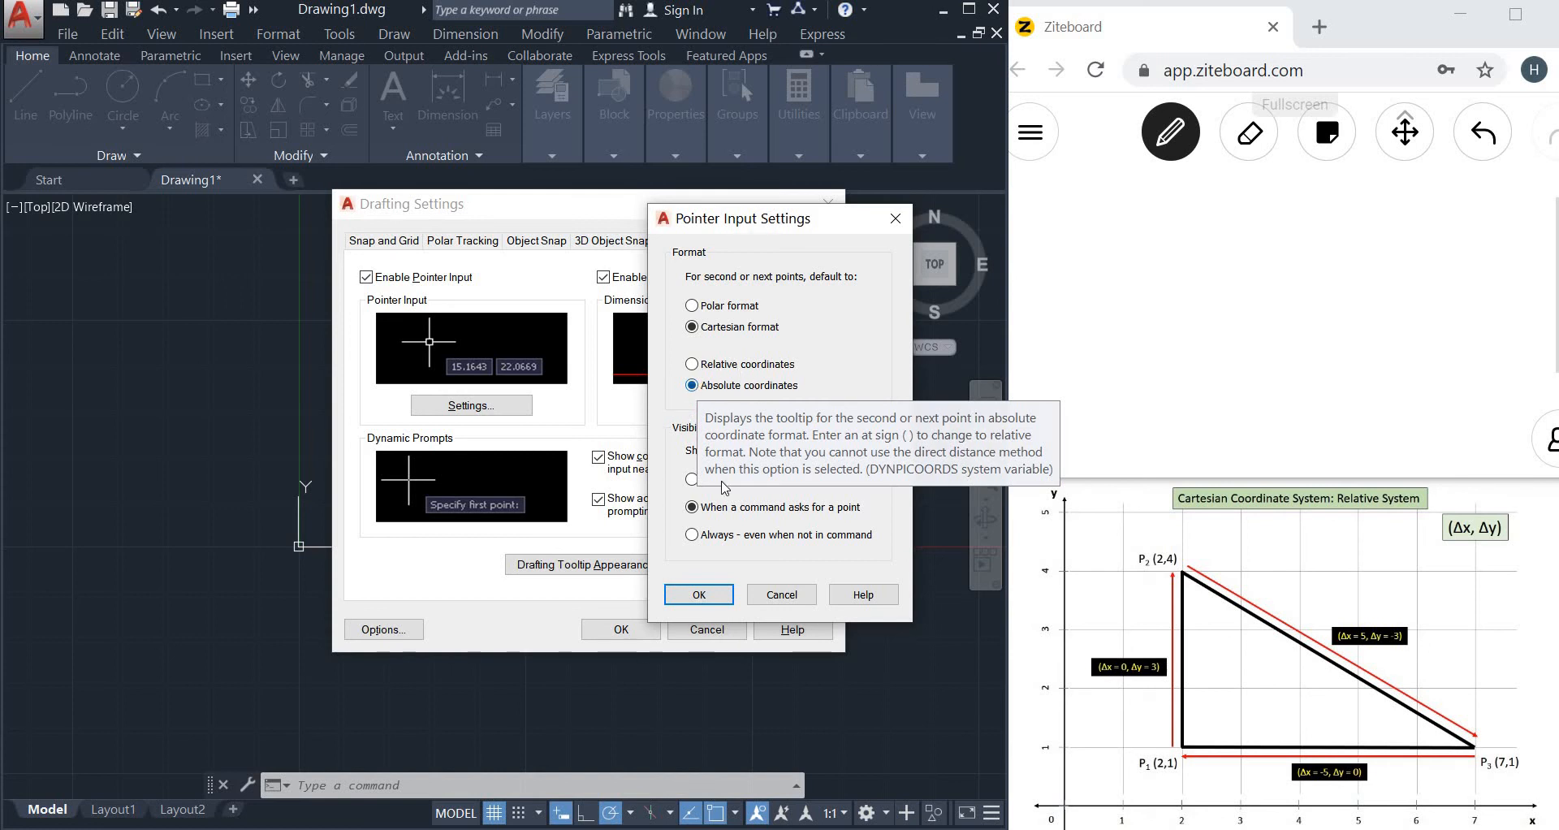
pyautogui.click(699, 595)
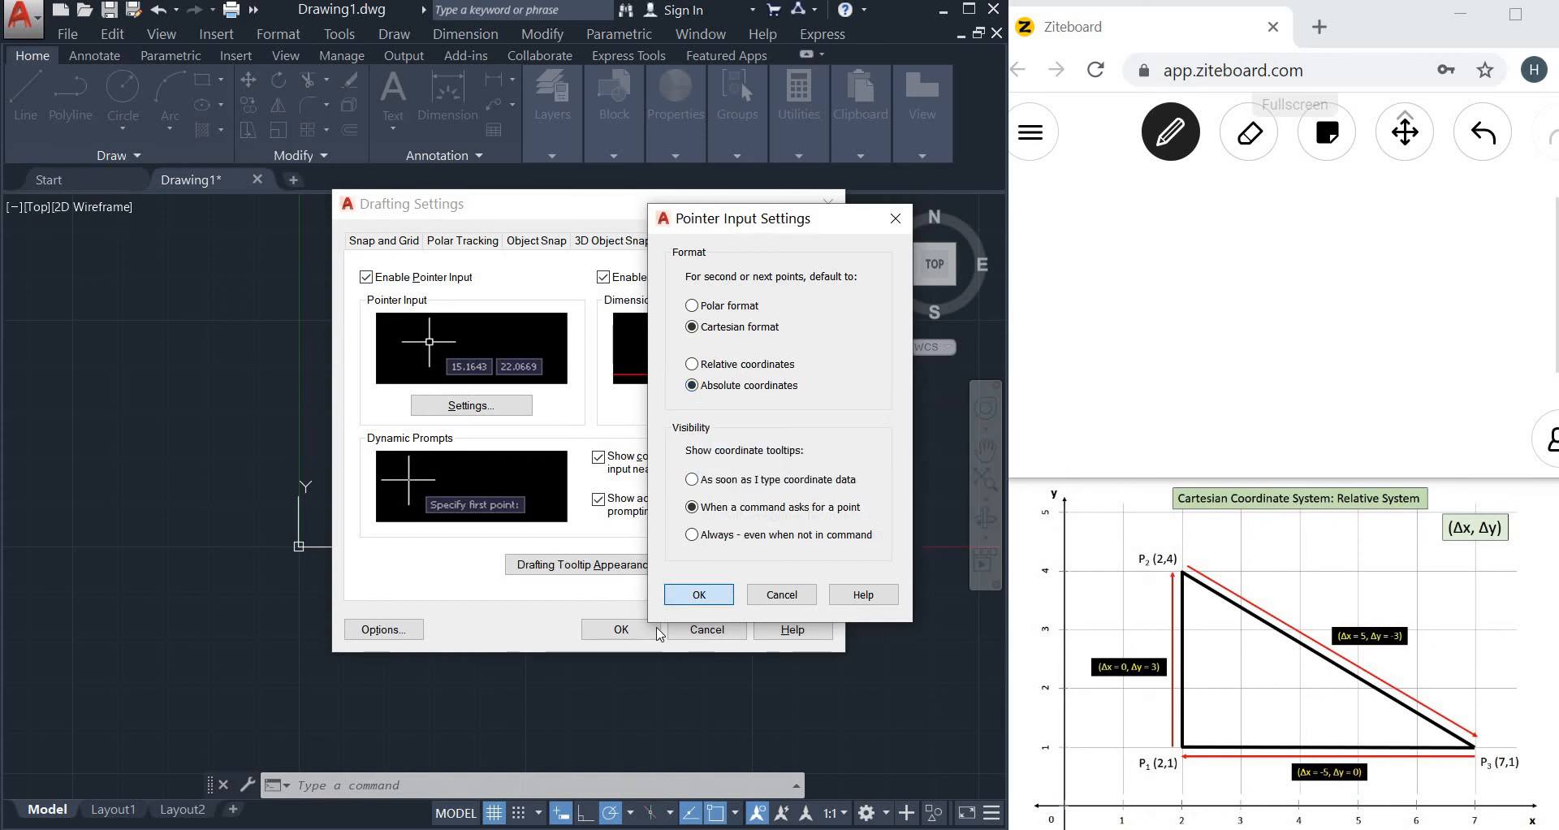
pyautogui.press('Return')
# Draw a line from 2,1 to the relative offset @0,3 using dynamic input with the @ prefix.
pyautogui.write('line')
pyautogui.press('Return')
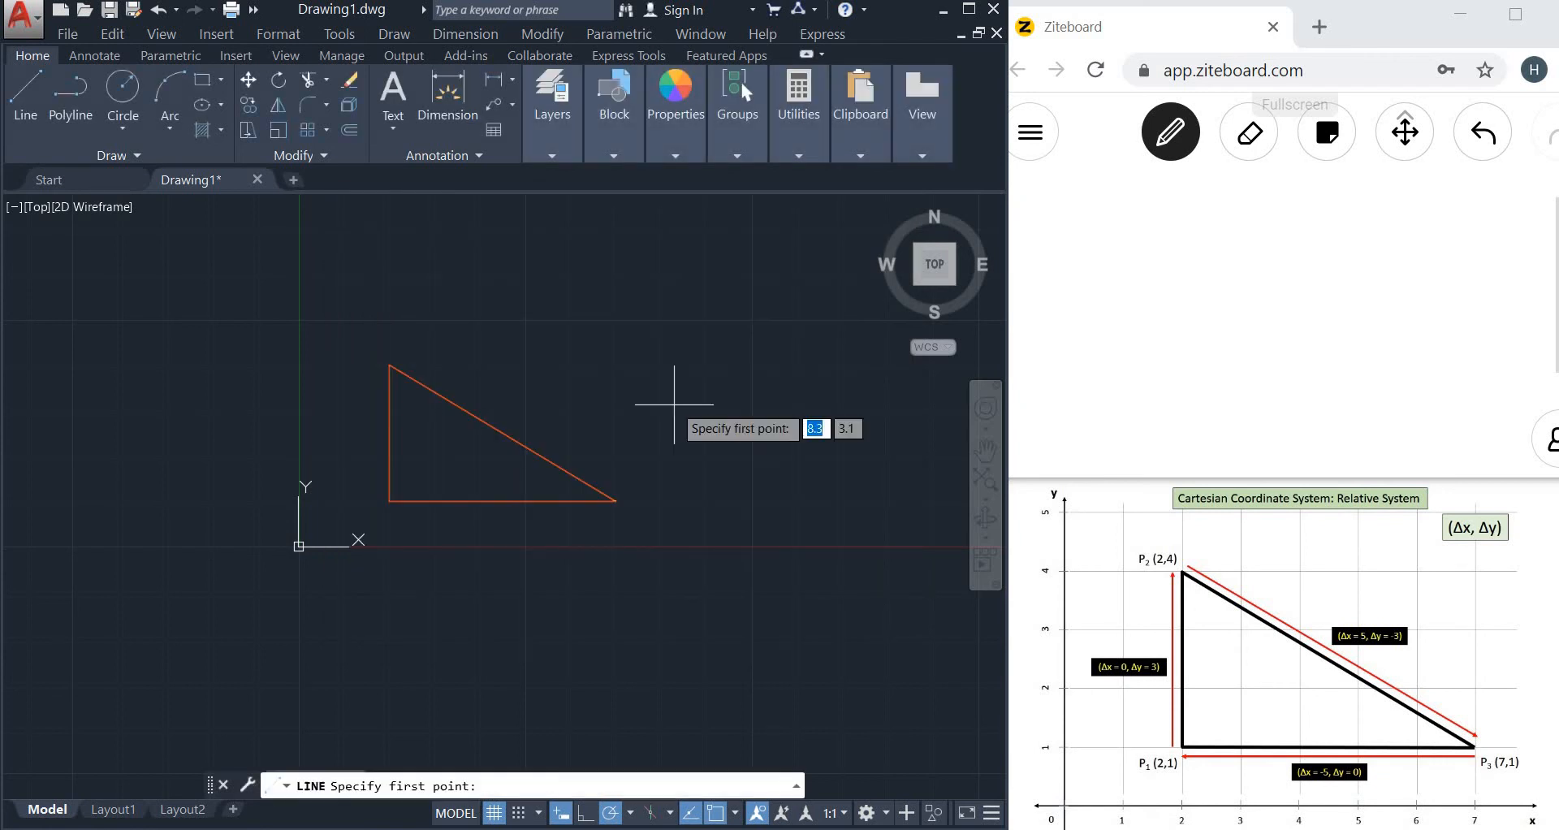
pyautogui.write('2,1')
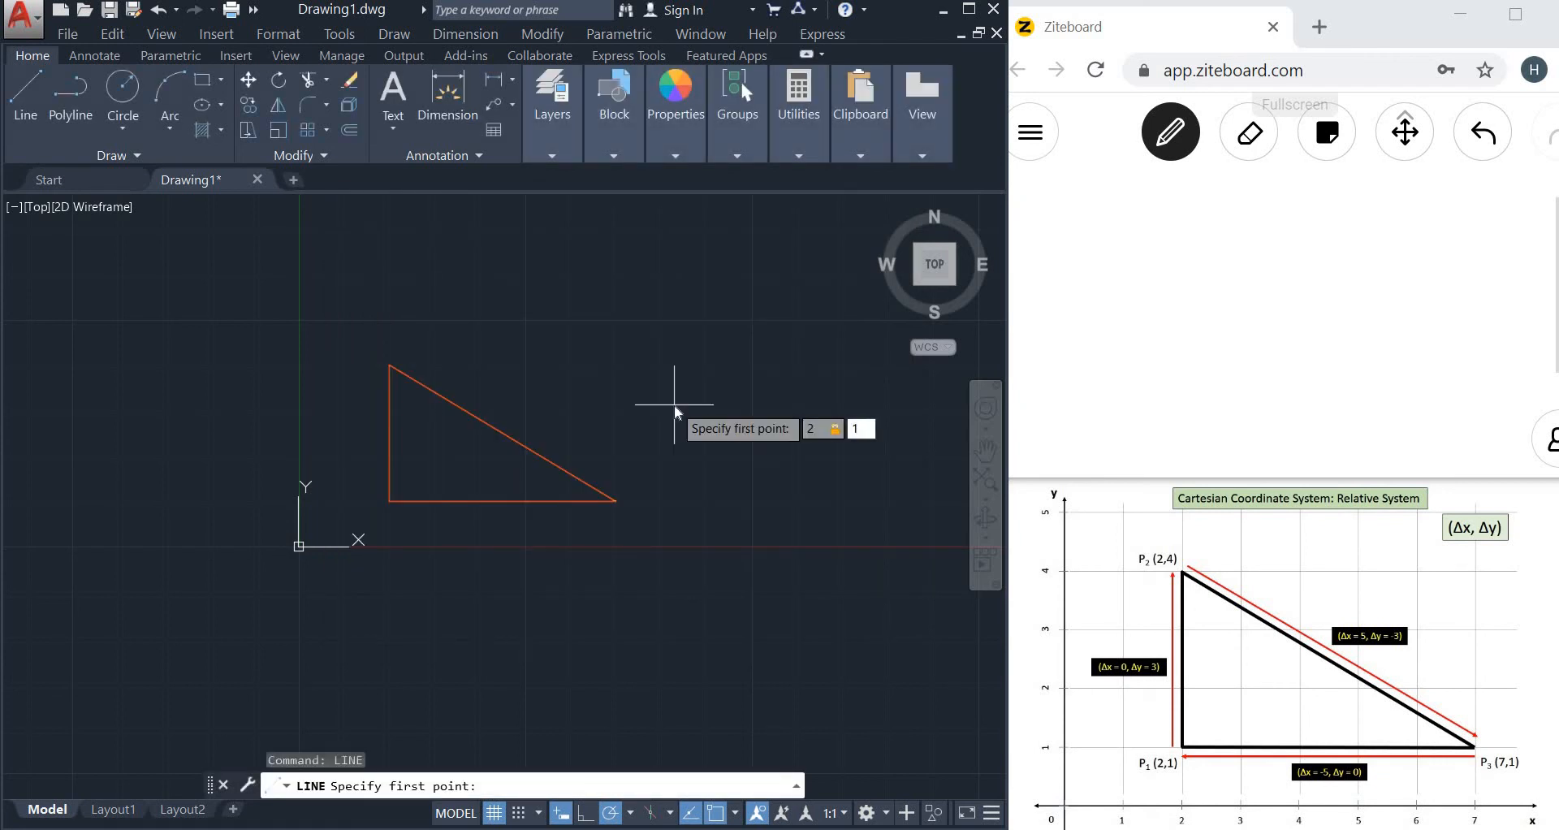
pyautogui.press('Return')
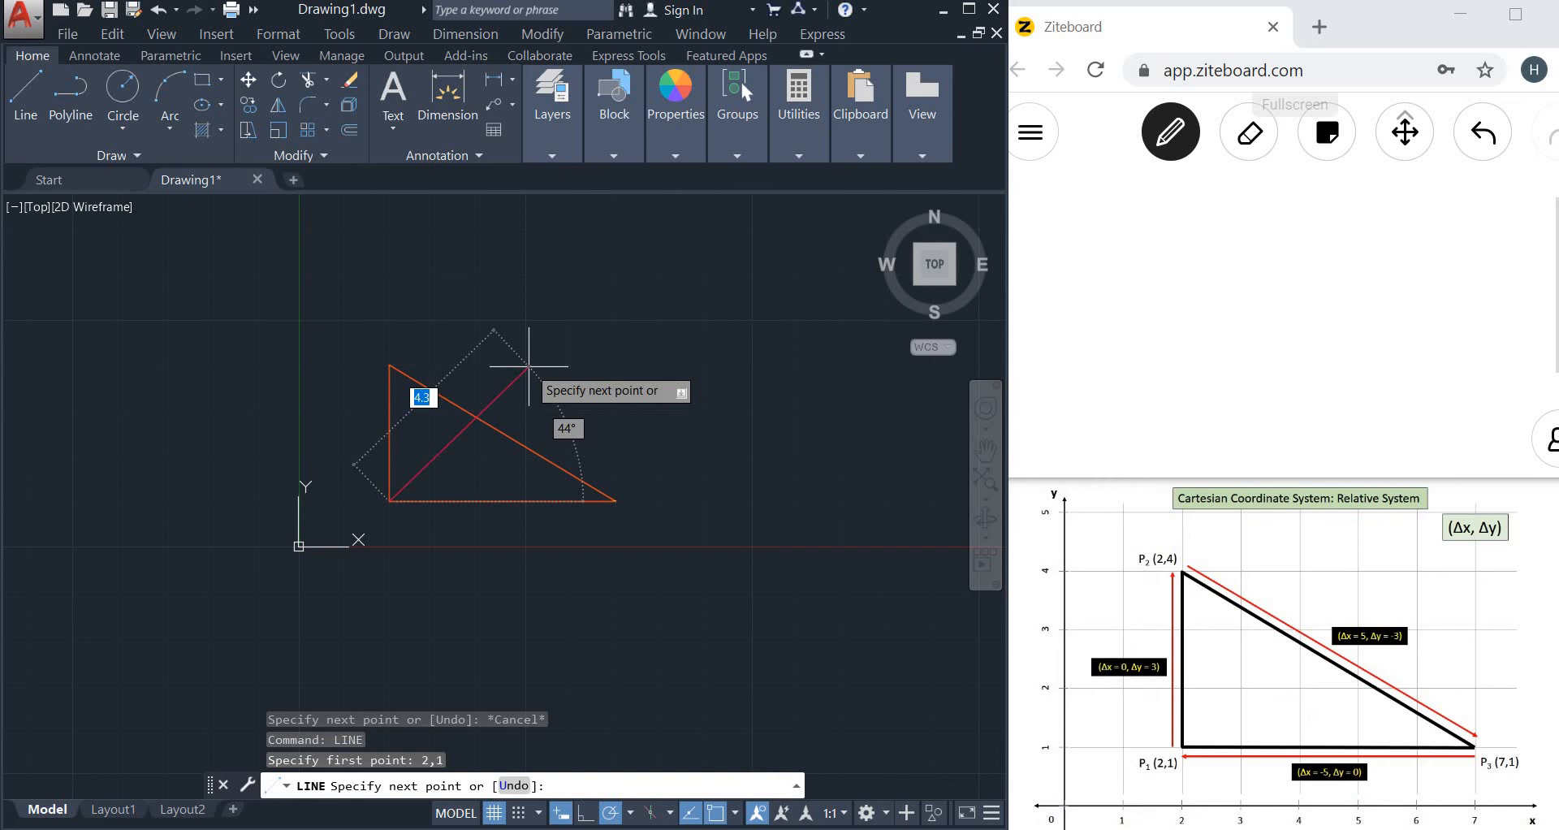
pyautogui.write('@')
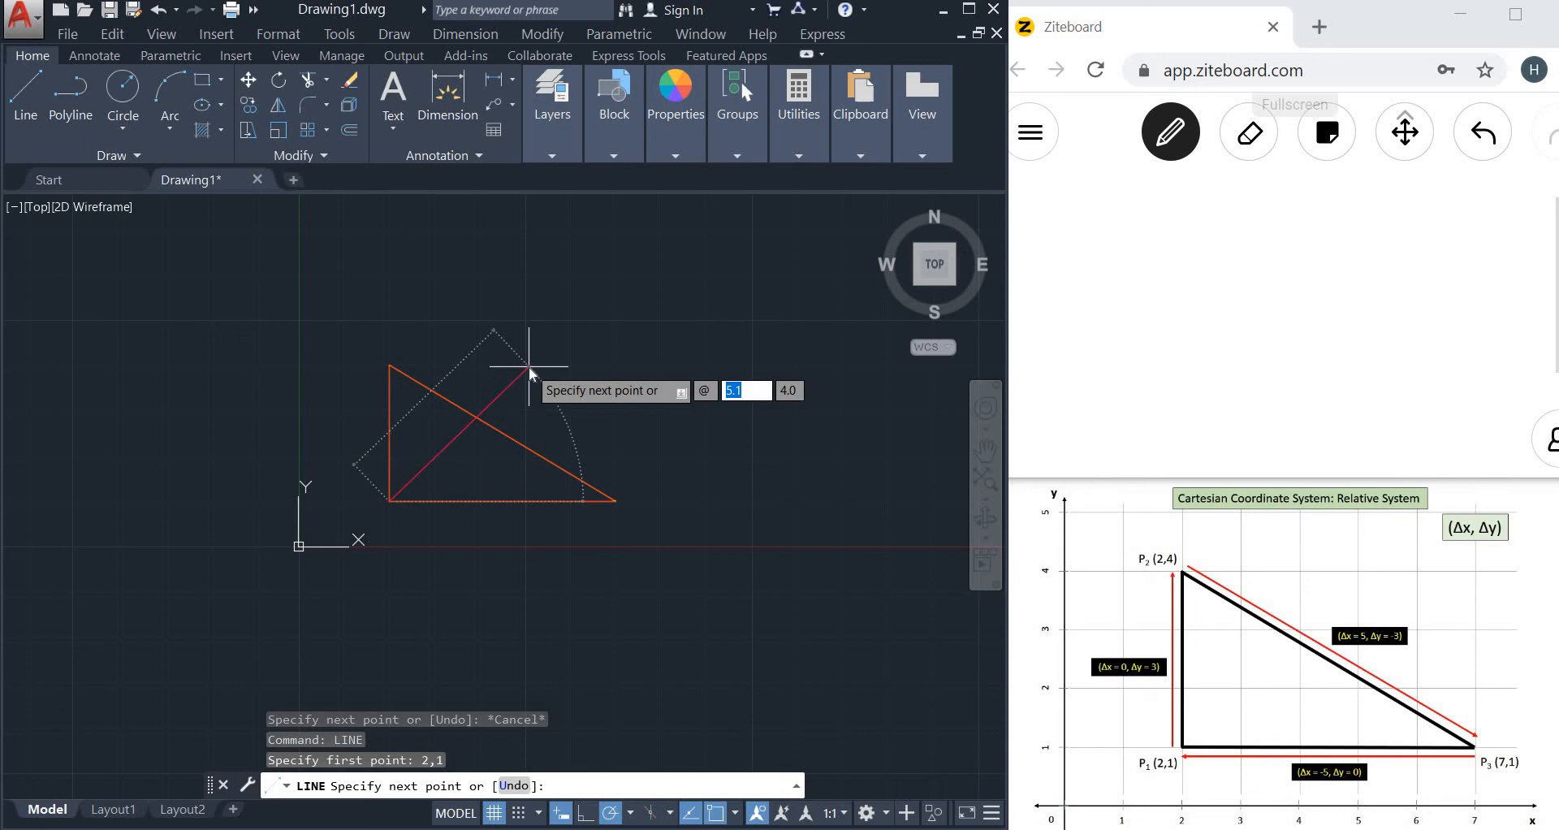
pyautogui.write('0')
pyautogui.press('Tab')
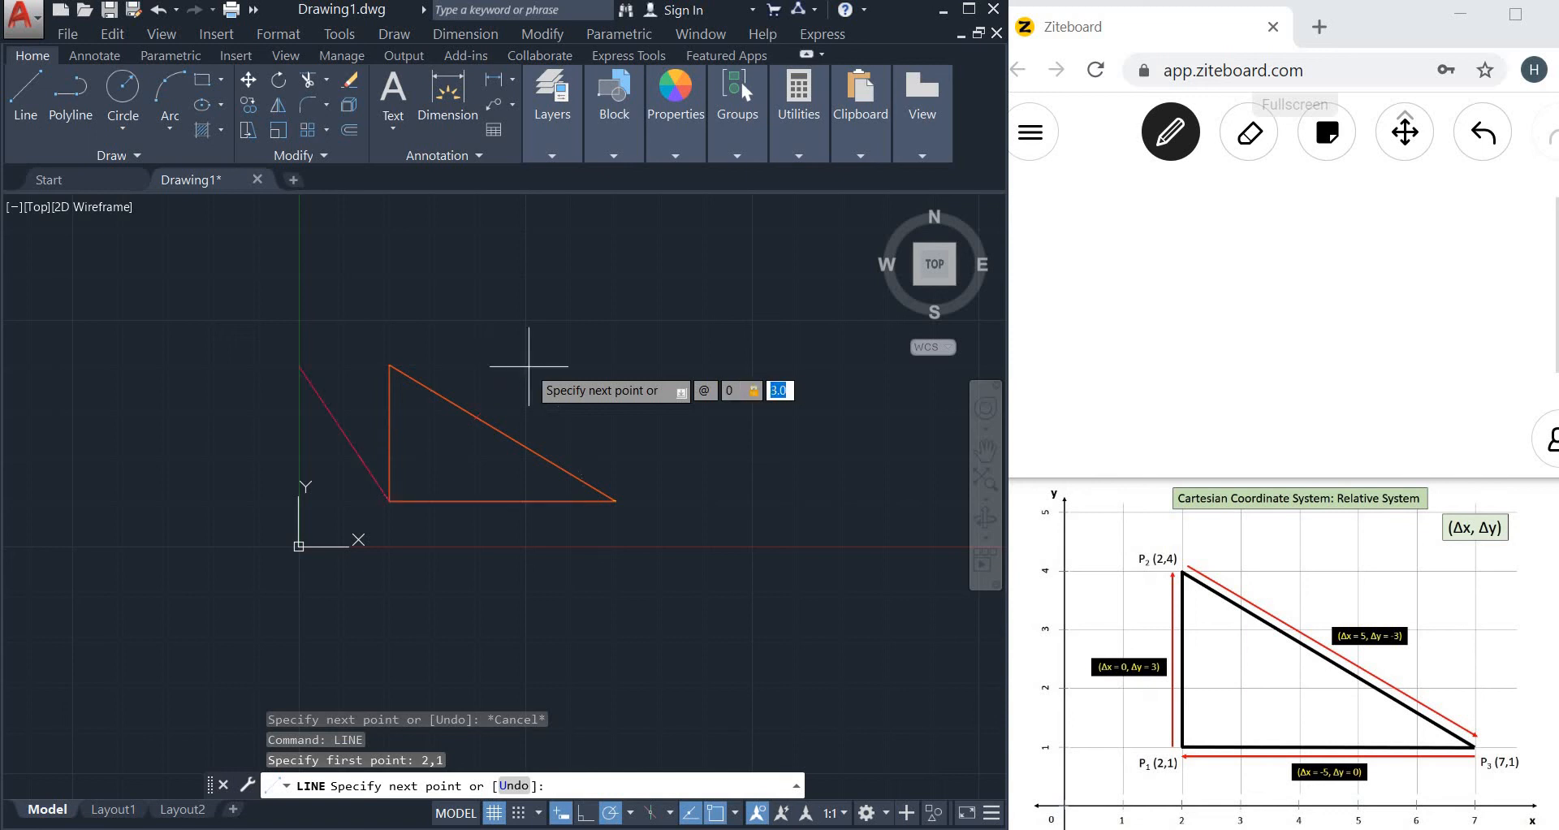
pyautogui.write('3')
pyautogui.press('Return')
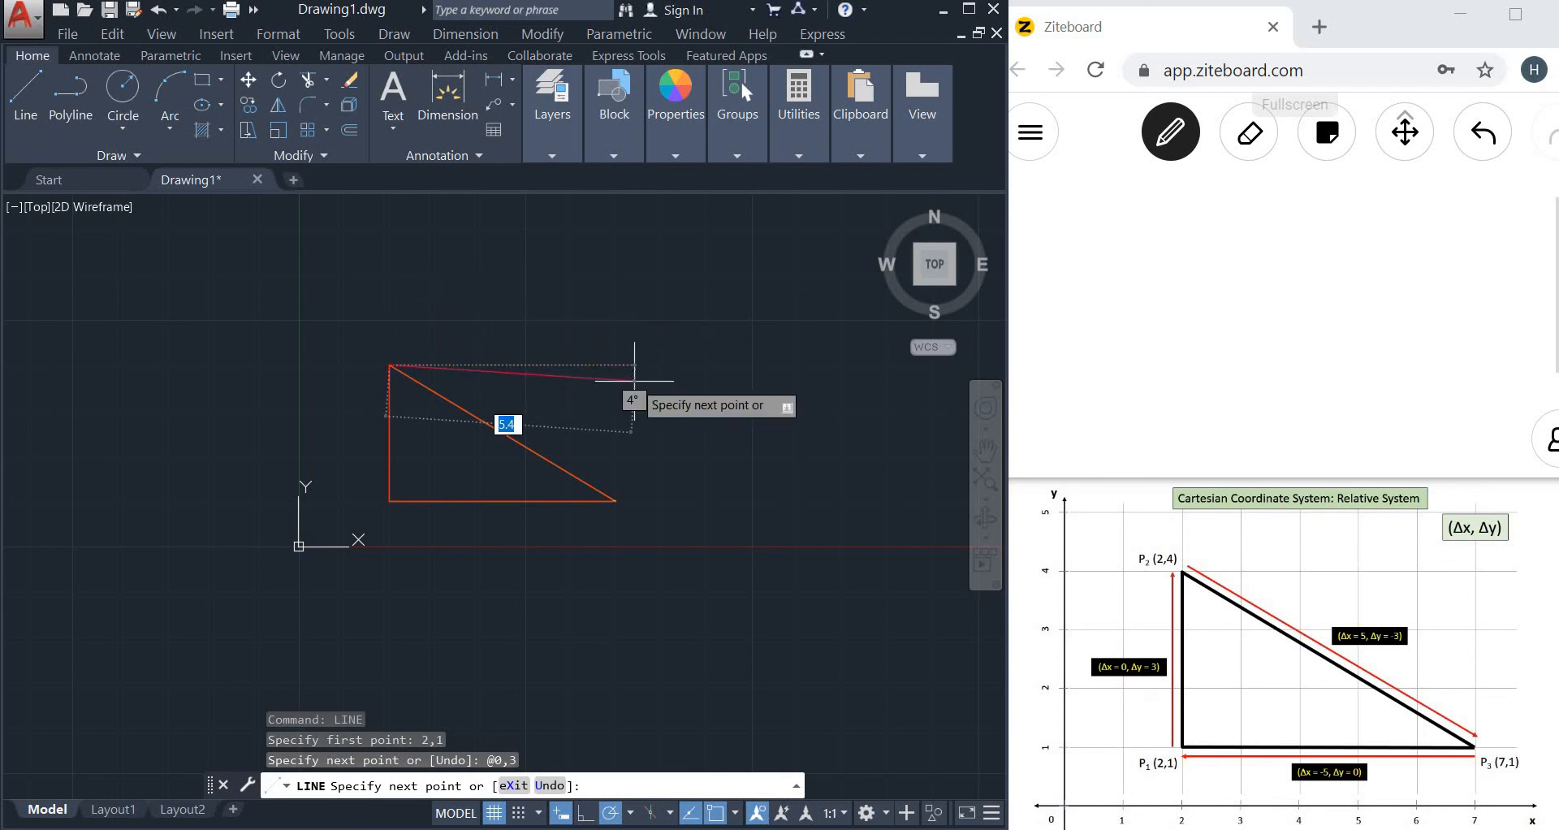
# Add the triangle's sloping side with the relative offset @5,-3.
pyautogui.write('@')
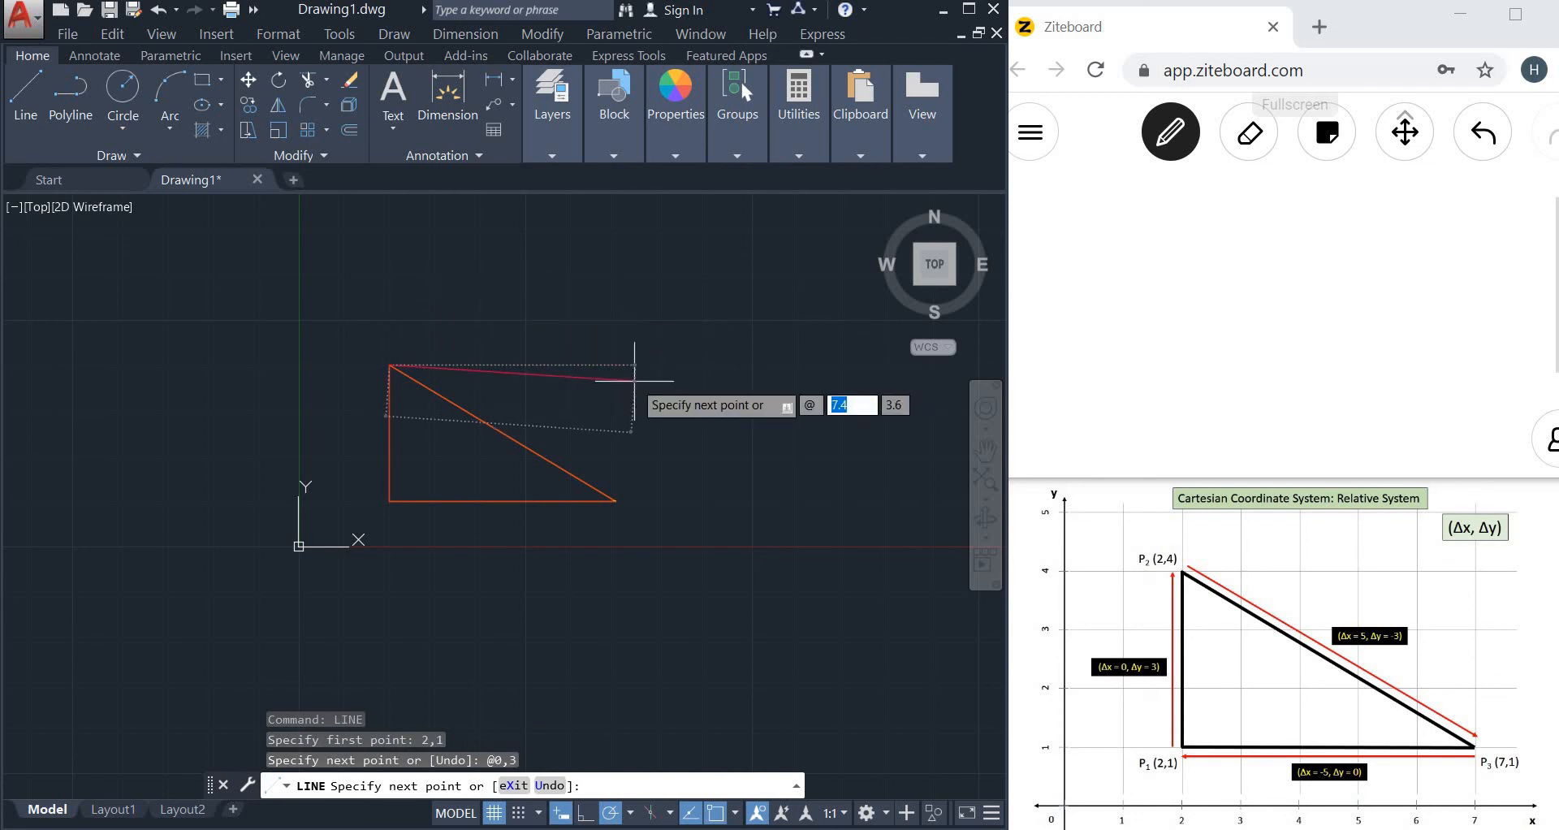
pyautogui.write('5')
pyautogui.press('Tab')
pyautogui.write('-3')
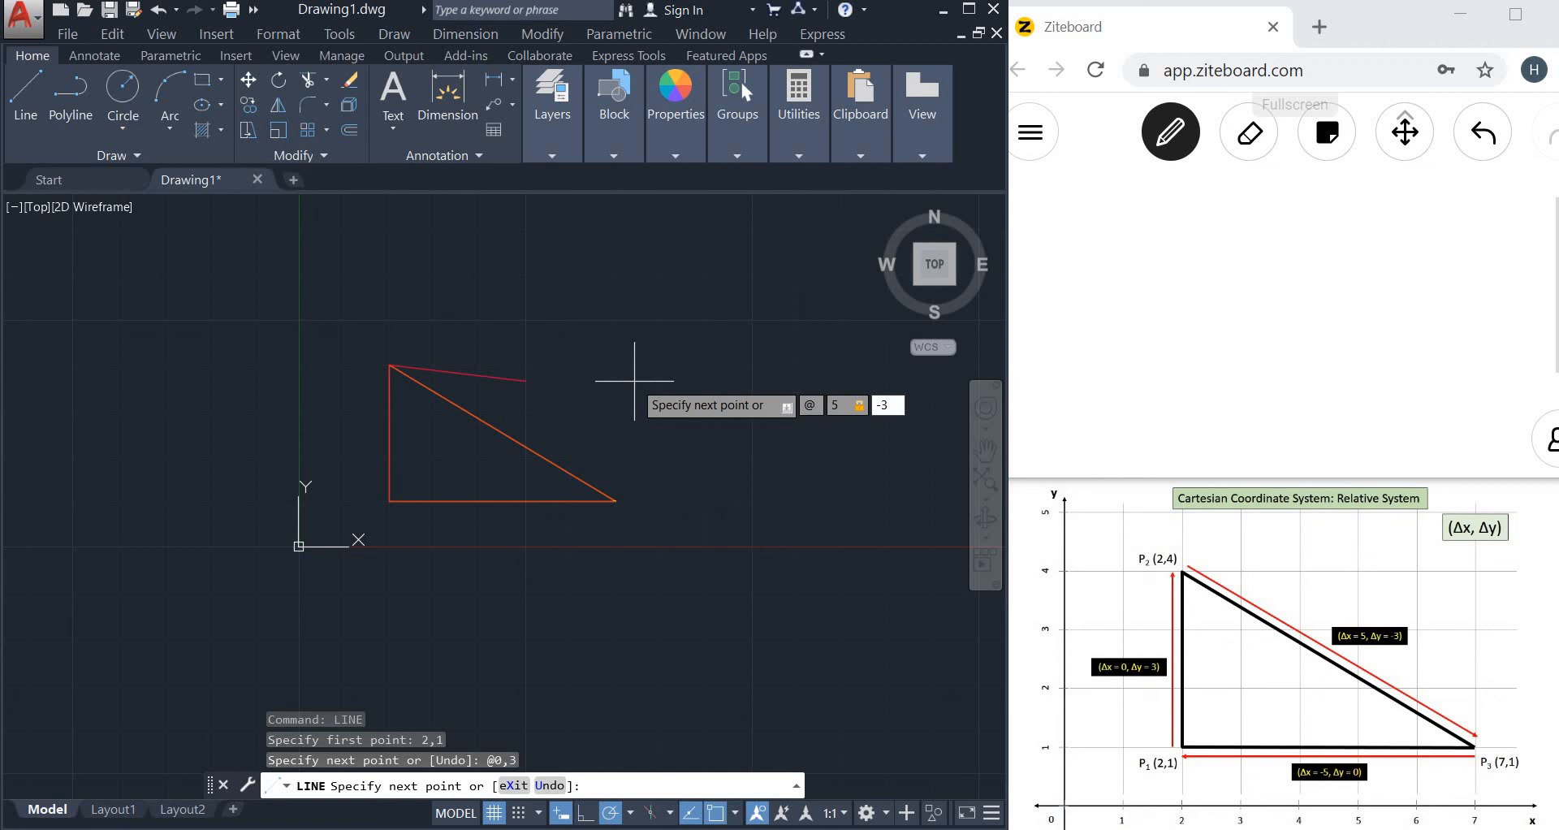
pyautogui.press('Return')
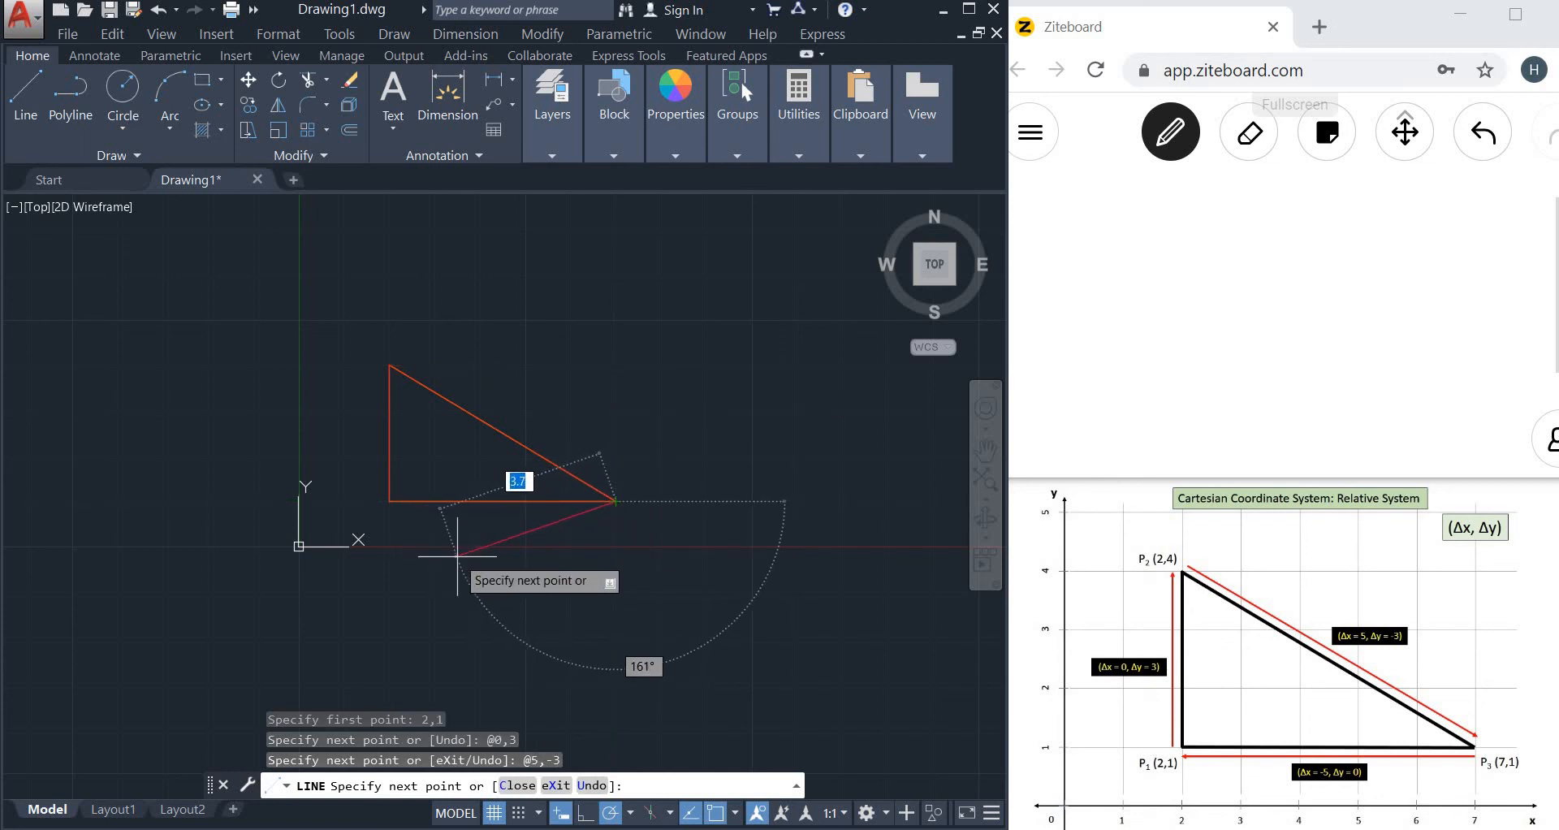
# Close the triangle with a base segment at the relative offset @-5,0 and end the Line command.
pyautogui.write('@')
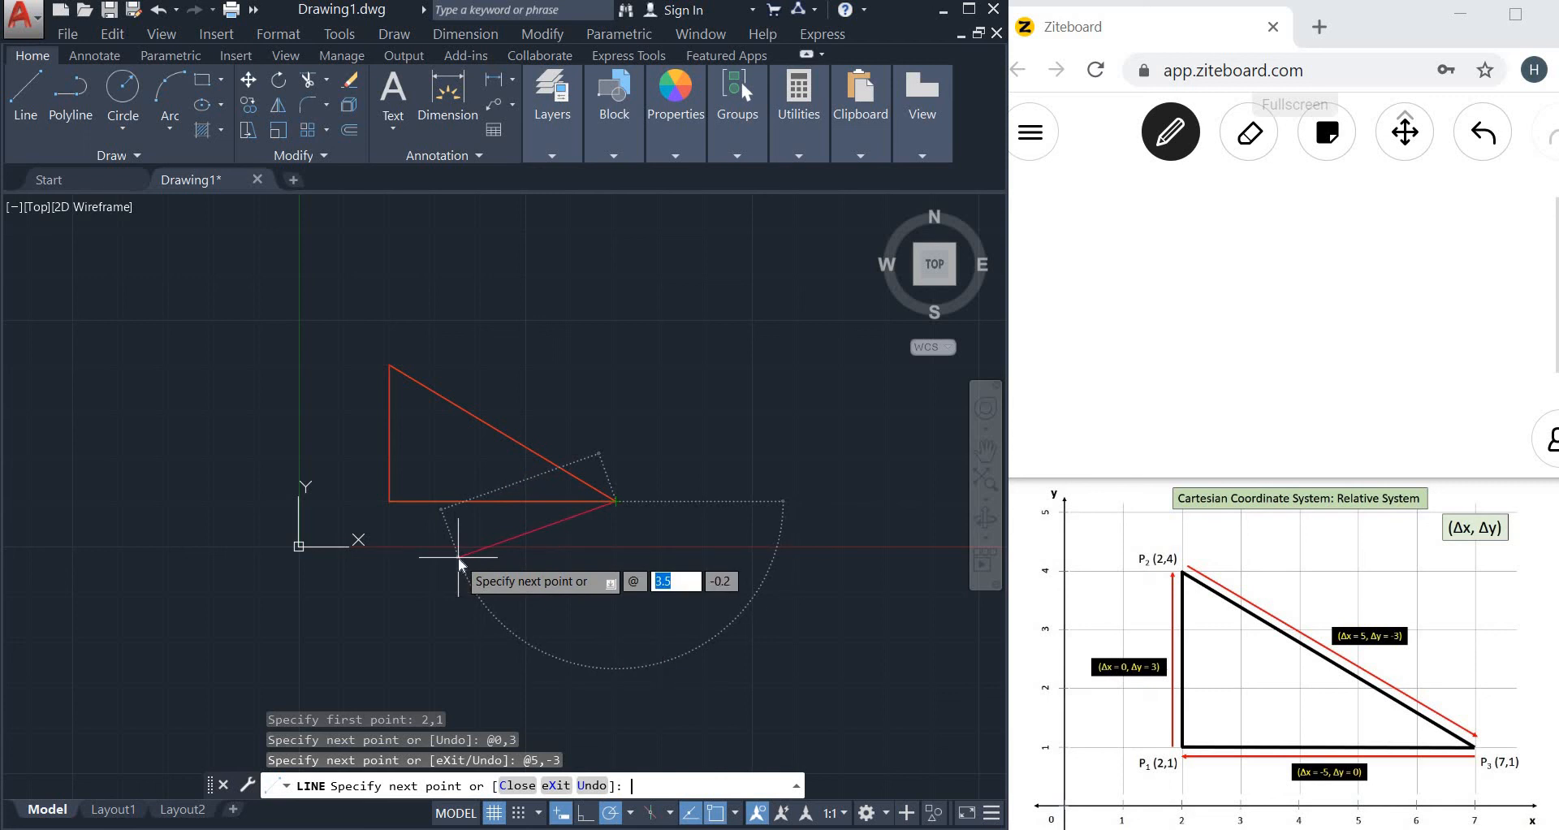
pyautogui.write('-5')
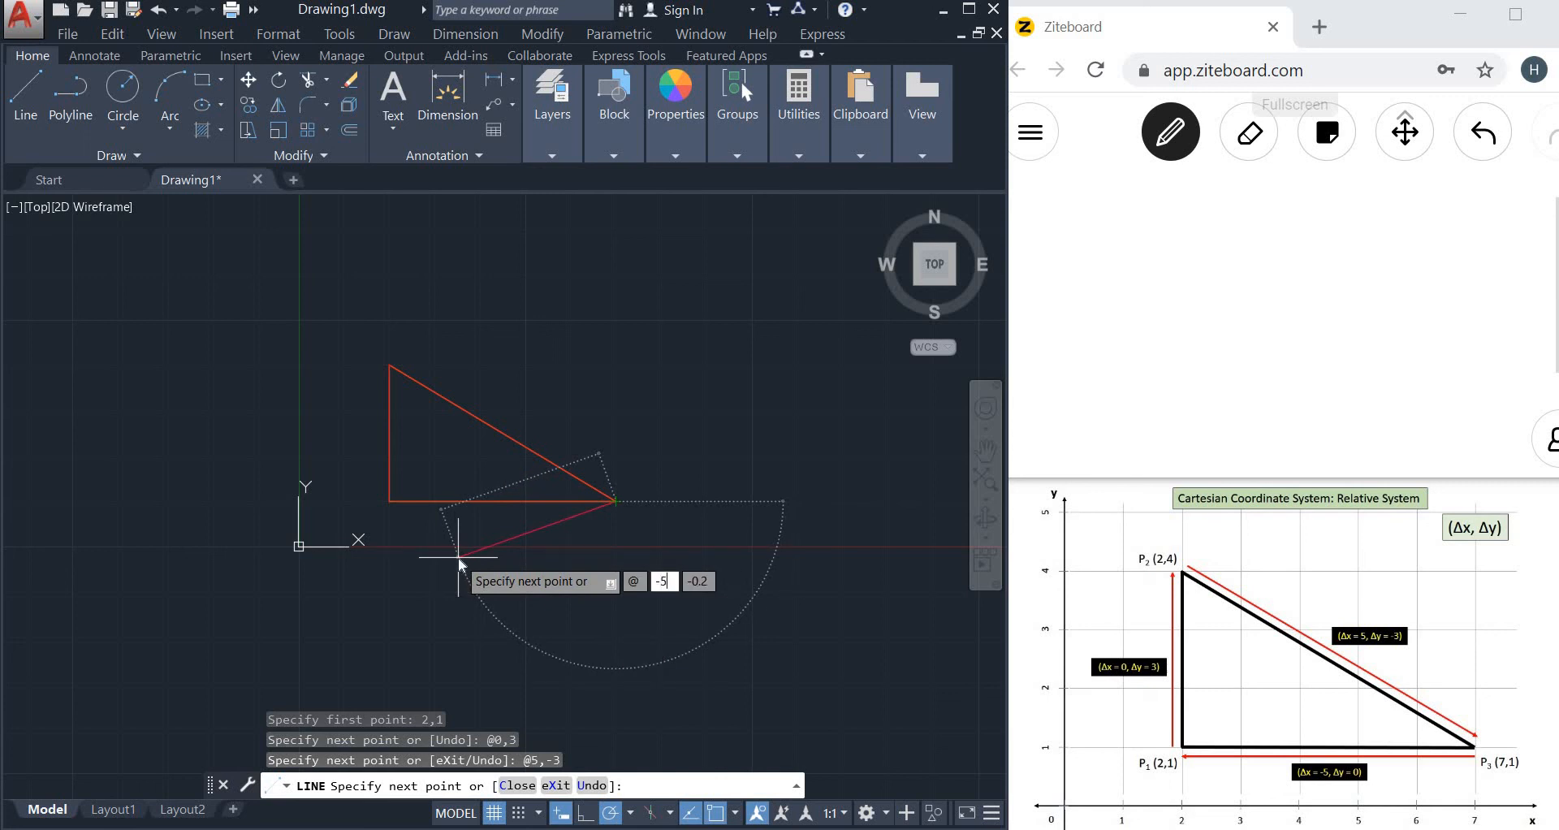
pyautogui.press('Tab')
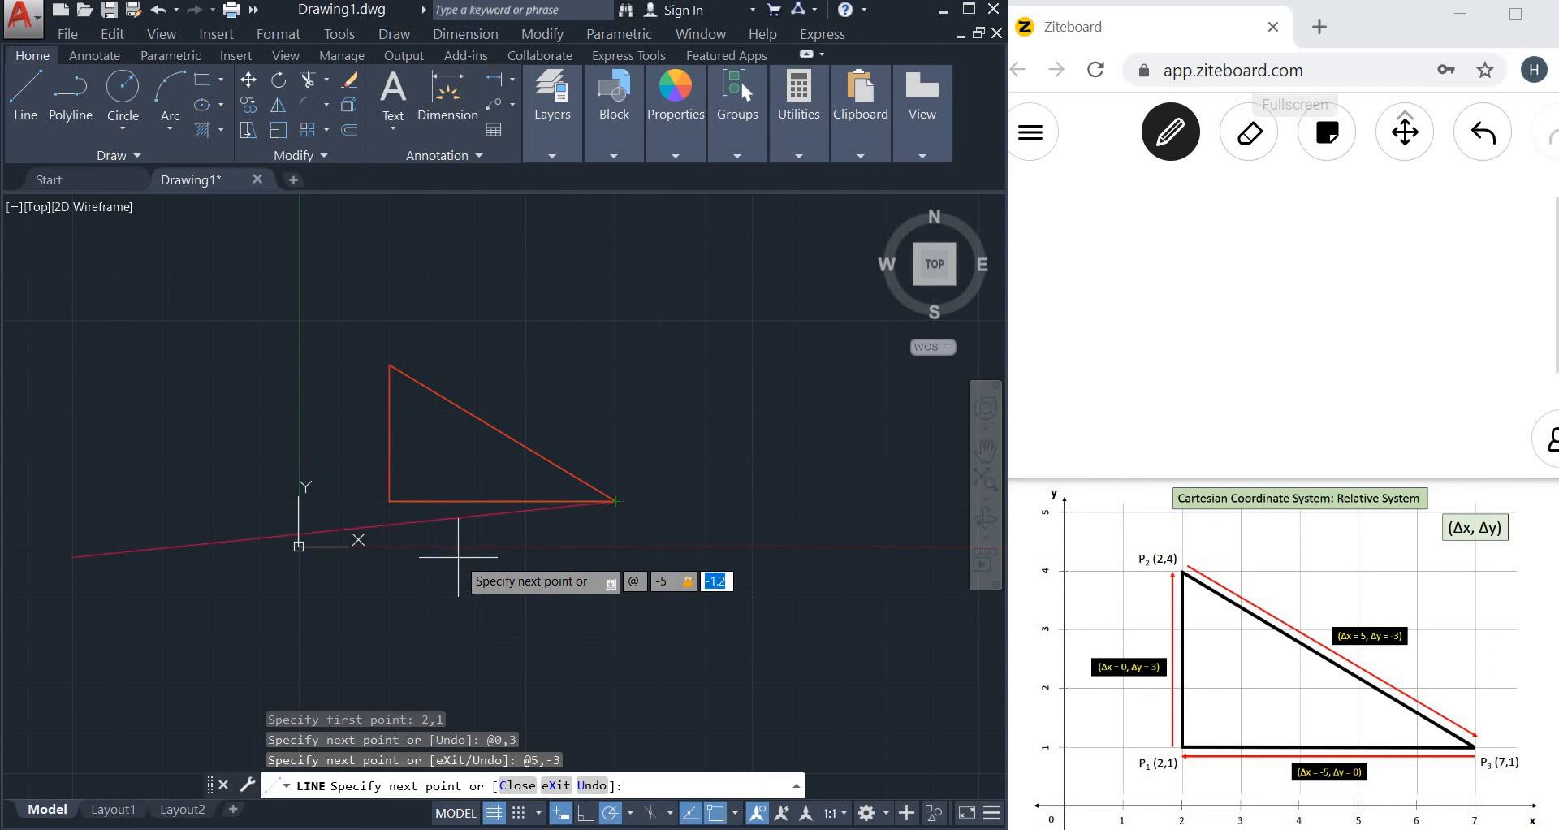
pyautogui.write('0')
pyautogui.press('Return')
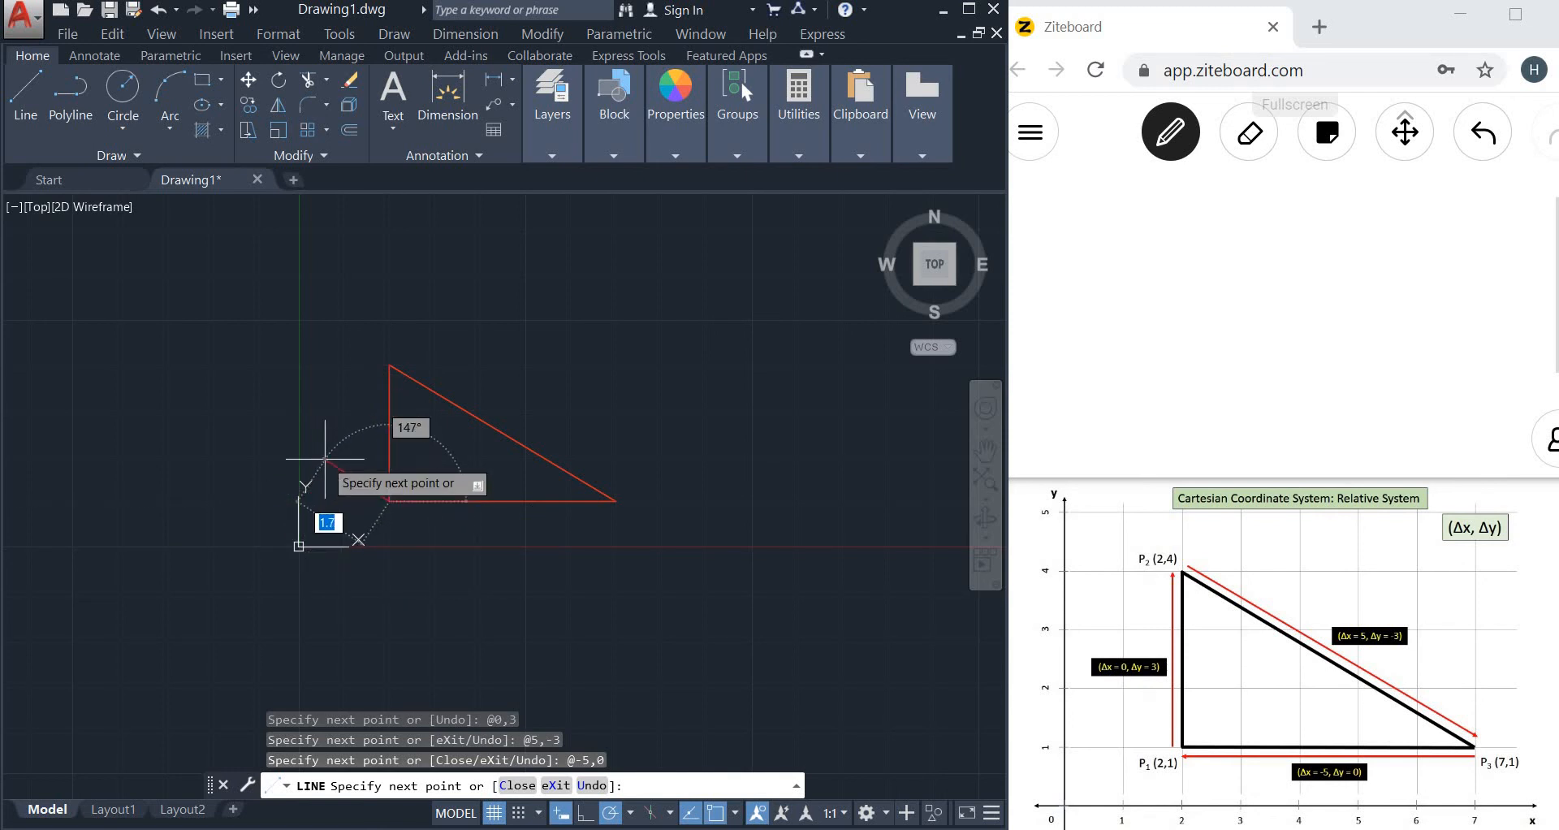
pyautogui.press('Escape')
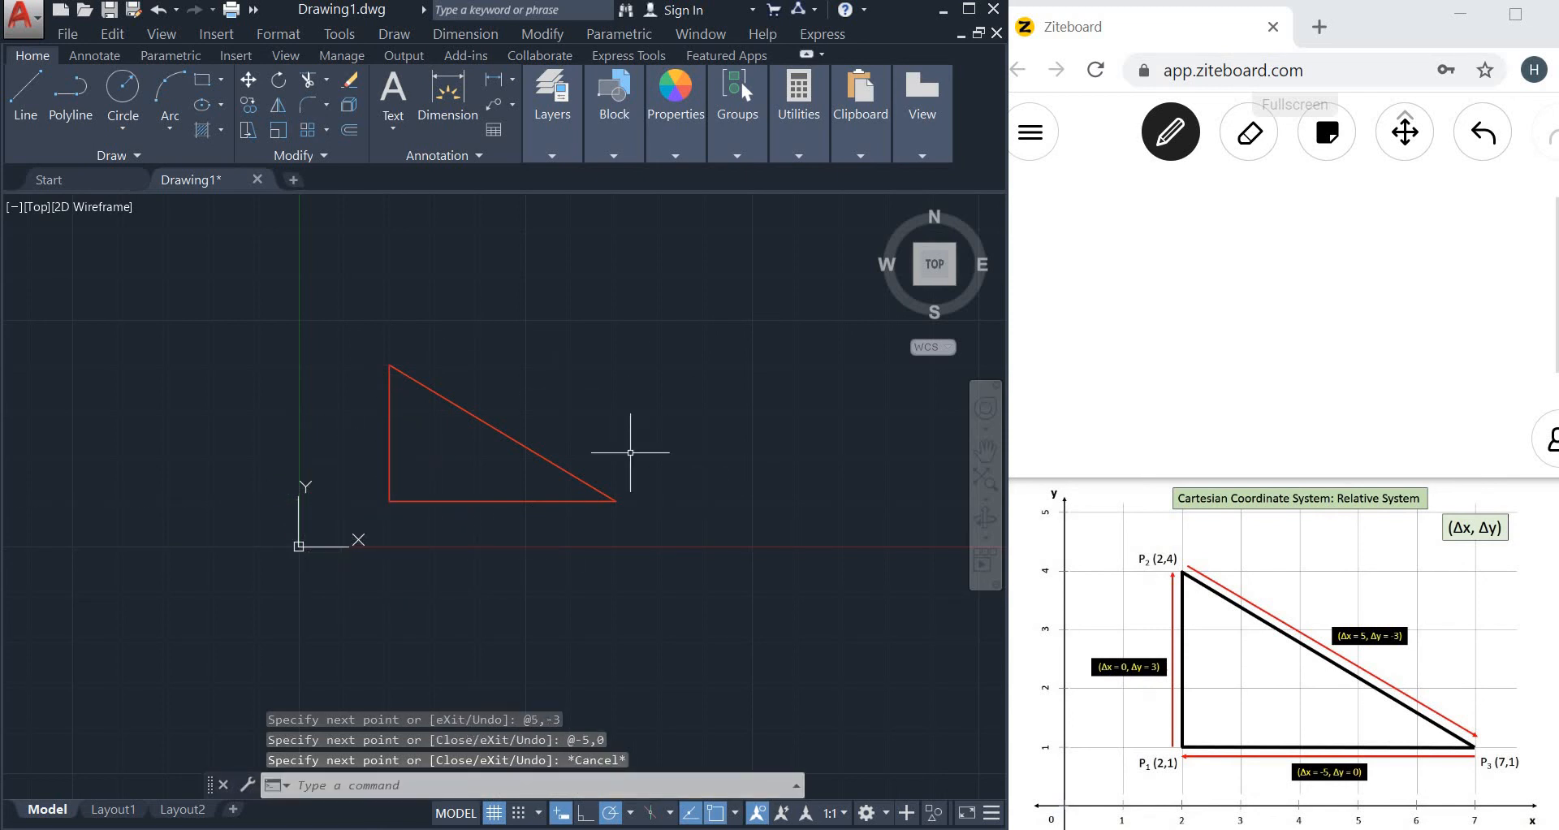
# Switch to Ziteboard and handwrite the heading "3 - Dynamic Input ON".
pyautogui.click(1041, 200)
pyautogui.moveTo(1032, 201)
pyautogui.mouseDown()
pyautogui.moveTo(1033, 223)
pyautogui.moveTo(1072, 209)
pyautogui.mouseUp()
pyautogui.moveTo(1099, 196); pyautogui.dragTo(1099, 223)
pyautogui.moveTo(1096, 195)
pyautogui.mouseDown()
pyautogui.moveTo(1101, 223)
pyautogui.moveTo(1146, 235)
pyautogui.mouseUp()
pyautogui.moveTo(1160, 208)
pyautogui.mouseDown()
pyautogui.moveTo(1181, 228)
pyautogui.moveTo(1517, 195)
pyautogui.mouseUp()
# Handwrite "DS ≠ Relative Cartesian" below the third heading, with the method's input format underneath.
pyautogui.moveTo(1038, 270)
pyautogui.mouseDown()
pyautogui.moveTo(1039, 296)
pyautogui.moveTo(1159, 280)
pyautogui.mouseUp()
pyautogui.moveTo(1123, 289)
pyautogui.mouseDown()
pyautogui.moveTo(1154, 289)
pyautogui.moveTo(1135, 302)
pyautogui.mouseUp()
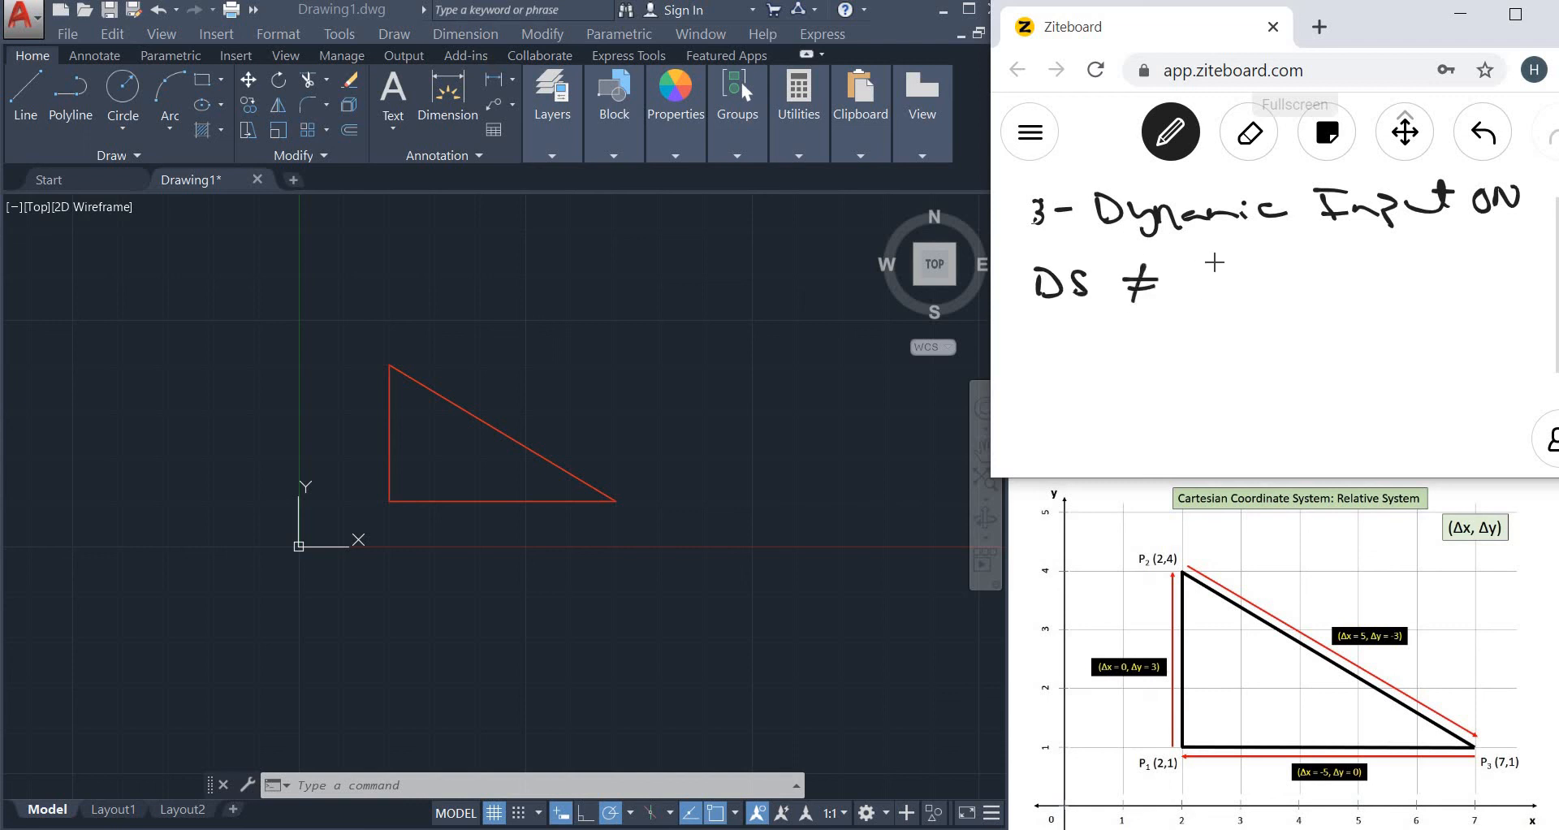
pyautogui.moveTo(1199, 260)
pyautogui.mouseDown()
pyautogui.moveTo(1200, 284)
pyautogui.moveTo(1223, 284)
pyautogui.mouseUp()
pyautogui.moveTo(1228, 276); pyautogui.dragTo(1257, 284)
pyautogui.moveTo(1279, 269)
pyautogui.mouseDown()
pyautogui.moveTo(1279, 284)
pyautogui.moveTo(1370, 276)
pyautogui.mouseUp()
pyautogui.moveTo(1316, 245); pyautogui.dragTo(1340, 244)
pyautogui.moveTo(1251, 313)
pyautogui.mouseDown()
pyautogui.moveTo(1243, 337)
pyautogui.moveTo(1289, 334)
pyautogui.mouseUp()
pyautogui.moveTo(1291, 321); pyautogui.dragTo(1332, 333)
pyautogui.moveTo(1348, 325); pyautogui.dragTo(1405, 335)
pyautogui.moveTo(1409, 334); pyautogui.dragTo(1436, 335)
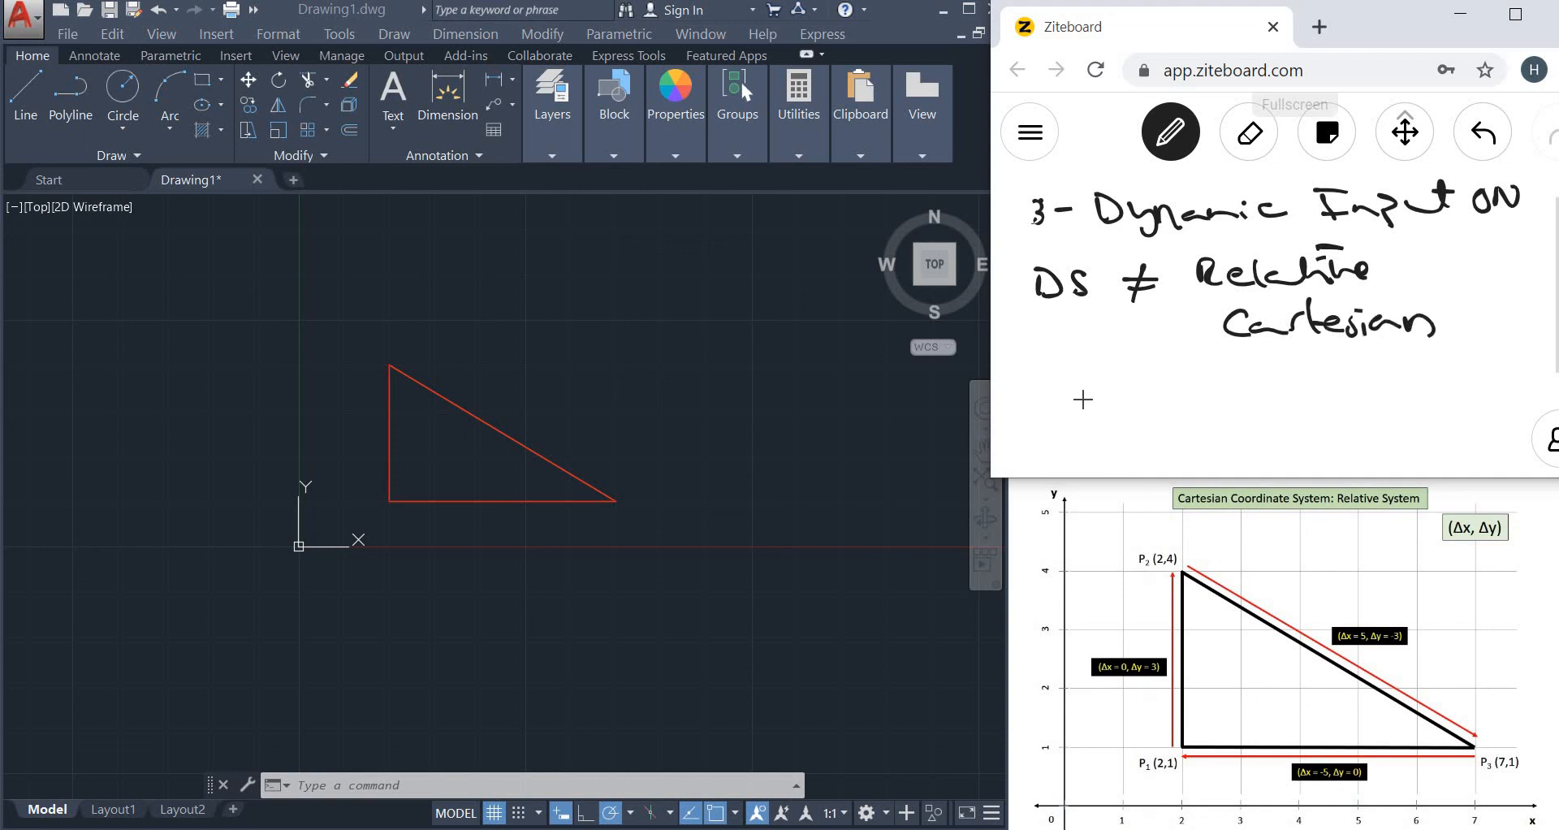
pyautogui.moveTo(1095, 390)
pyautogui.mouseDown()
pyautogui.moveTo(1106, 413)
pyautogui.moveTo(1143, 397)
pyautogui.moveTo(1162, 414)
pyautogui.moveTo(1134, 414)
pyautogui.moveTo(1215, 421)
pyautogui.moveTo(1302, 393)
pyautogui.moveTo(1291, 421)
pyautogui.mouseUp()
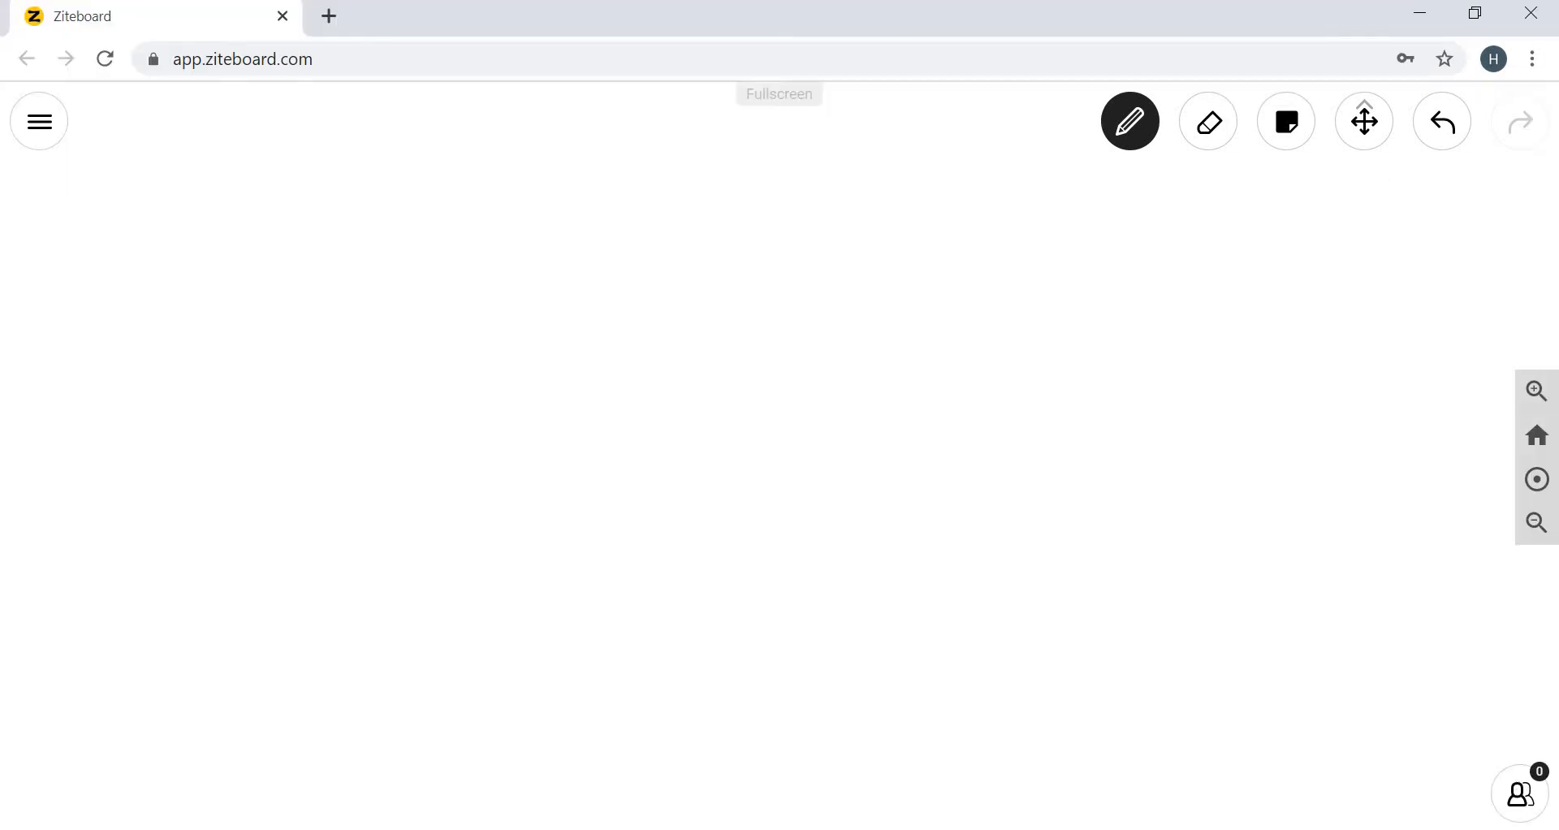
pyautogui.moveTo(182, 215); pyautogui.dragTo(203, 242)
pyautogui.moveTo(215, 227)
pyautogui.mouseDown()
pyautogui.moveTo(386, 237)
pyautogui.moveTo(418, 220)
pyautogui.moveTo(432, 241)
pyautogui.moveTo(467, 238)
pyautogui.mouseUp()
pyautogui.moveTo(526, 212); pyautogui.dragTo(561, 242)
pyautogui.moveTo(570, 232)
pyautogui.mouseDown()
pyautogui.moveTo(686, 209)
pyautogui.moveTo(756, 218)
pyautogui.moveTo(766, 241)
pyautogui.mouseUp()
pyautogui.moveTo(808, 195); pyautogui.dragTo(797, 241)
pyautogui.moveTo(771, 217); pyautogui.dragTo(816, 217)
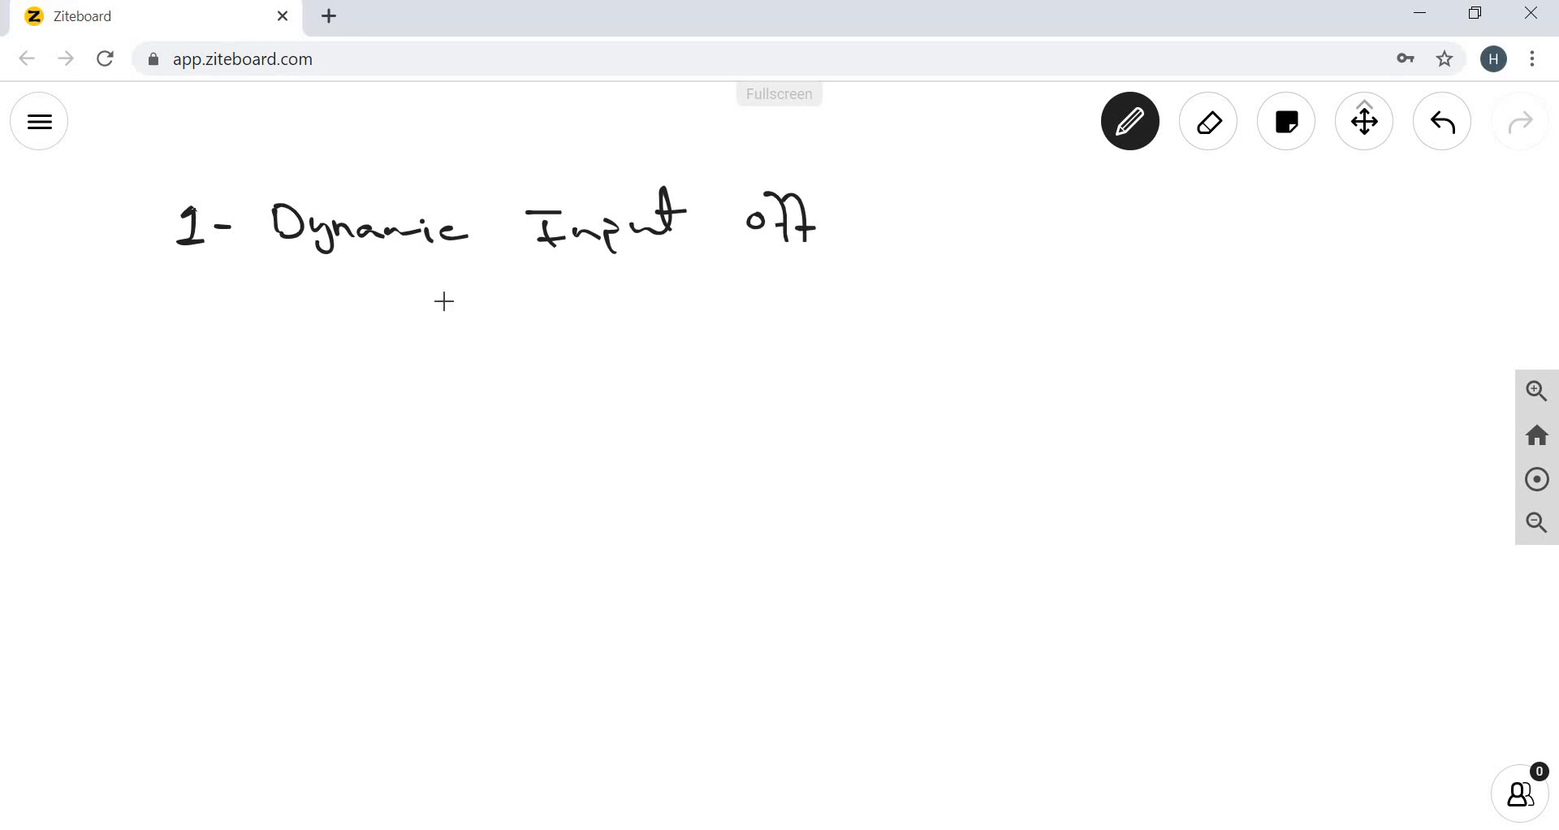
pyautogui.moveTo(447, 298)
pyautogui.mouseDown()
pyautogui.moveTo(524, 304)
pyautogui.moveTo(492, 306)
pyautogui.moveTo(549, 285)
pyautogui.moveTo(530, 309)
pyautogui.moveTo(585, 319)
pyautogui.moveTo(708, 294)
pyautogui.moveTo(667, 326)
pyautogui.mouseUp()
pyautogui.click(703, 302)
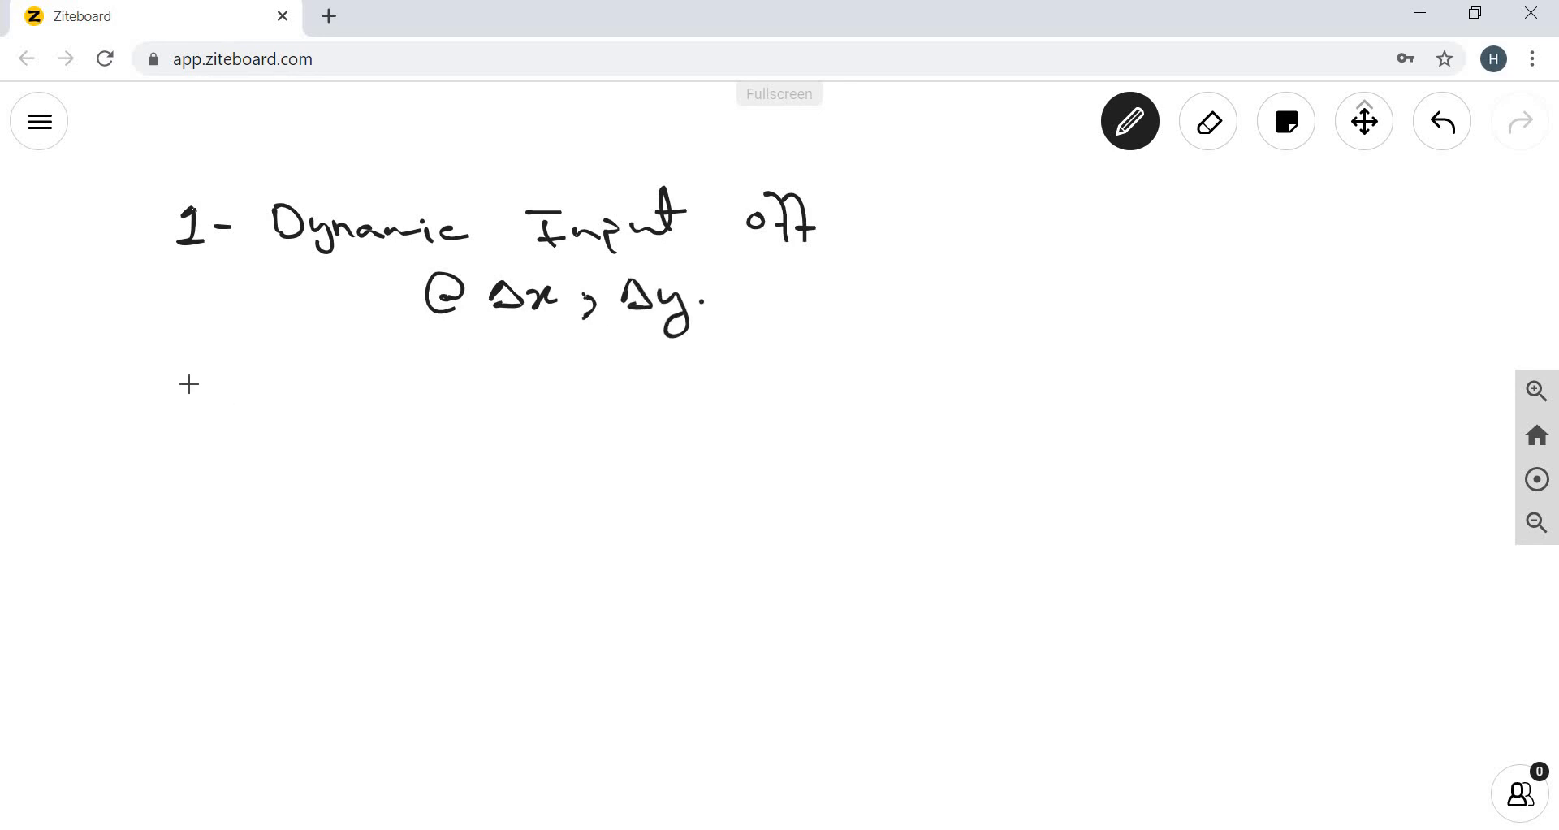
# Handwrite the second summary heading "2 - Dynamic Input on" below the first method.
pyautogui.moveTo(186, 387); pyautogui.dragTo(219, 411)
pyautogui.moveTo(289, 388)
pyautogui.mouseDown()
pyautogui.moveTo(360, 422)
pyautogui.moveTo(446, 407)
pyautogui.moveTo(506, 418)
pyautogui.mouseUp()
pyautogui.moveTo(551, 398); pyautogui.dragTo(585, 427)
pyautogui.moveTo(592, 411)
pyautogui.mouseDown()
pyautogui.moveTo(690, 382)
pyautogui.moveTo(696, 396)
pyautogui.moveTo(763, 393)
pyautogui.mouseUp()
pyautogui.moveTo(773, 418); pyautogui.dragTo(801, 419)
# Handwrite "DS = Relative + Cartesian" with the format "Δx, Δy" below it, and label this case "i)".
pyautogui.moveTo(379, 464)
pyautogui.mouseDown()
pyautogui.moveTo(385, 492)
pyautogui.moveTo(506, 474)
pyautogui.mouseUp()
pyautogui.moveTo(486, 485)
pyautogui.mouseDown()
pyautogui.moveTo(633, 456)
pyautogui.moveTo(804, 484)
pyautogui.moveTo(914, 476)
pyautogui.moveTo(943, 457)
pyautogui.moveTo(1066, 463)
pyautogui.mouseUp()
pyautogui.moveTo(480, 529)
pyautogui.mouseDown()
pyautogui.moveTo(570, 556)
pyautogui.moveTo(619, 523)
pyautogui.moveTo(647, 548)
pyautogui.moveTo(648, 579)
pyautogui.mouseUp()
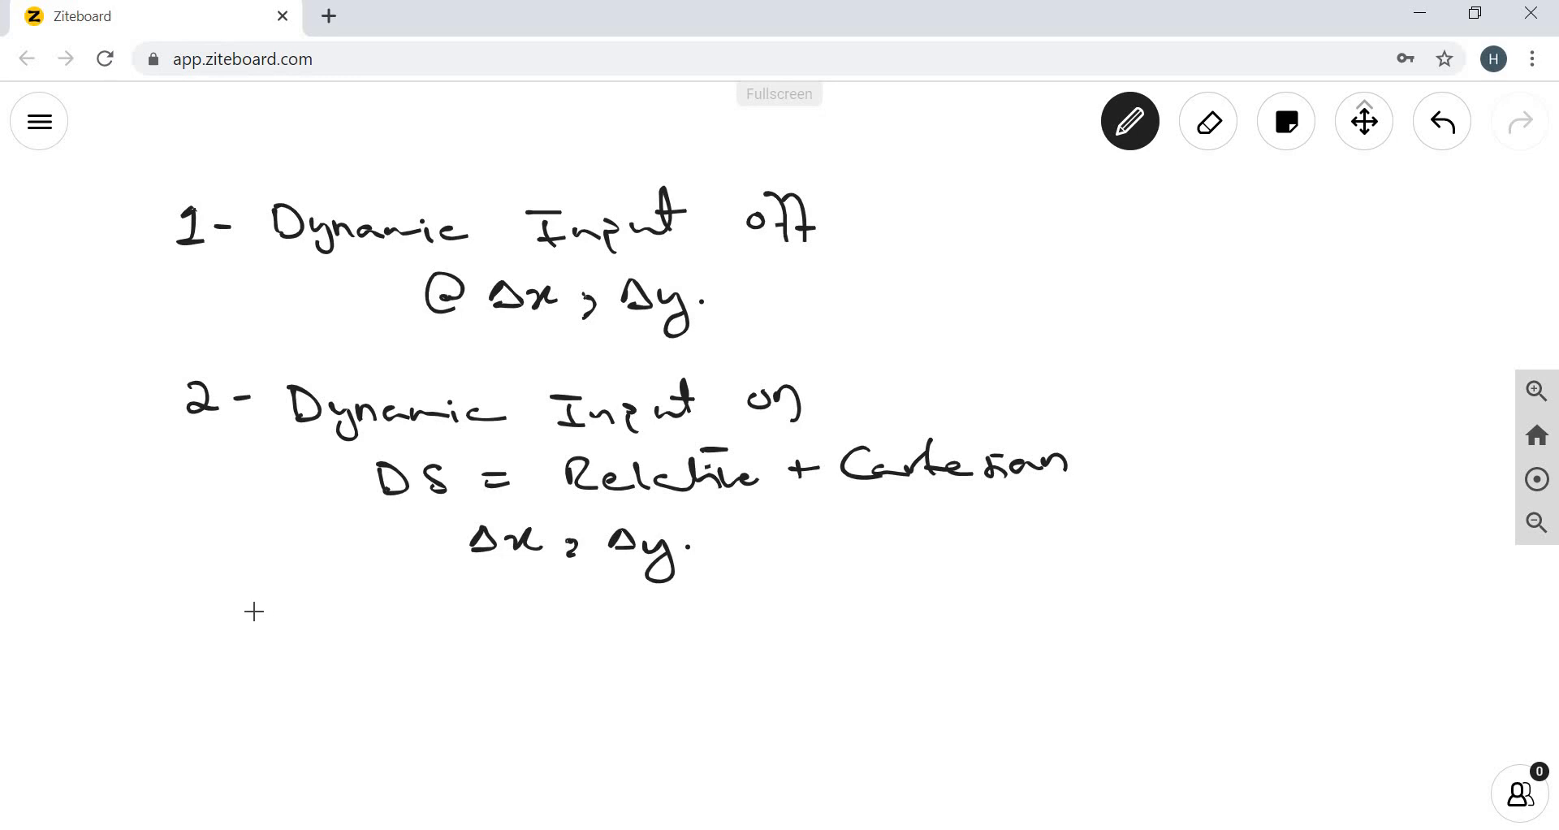
pyautogui.moveTo(324, 481); pyautogui.dragTo(340, 500)
pyautogui.click(317, 468)
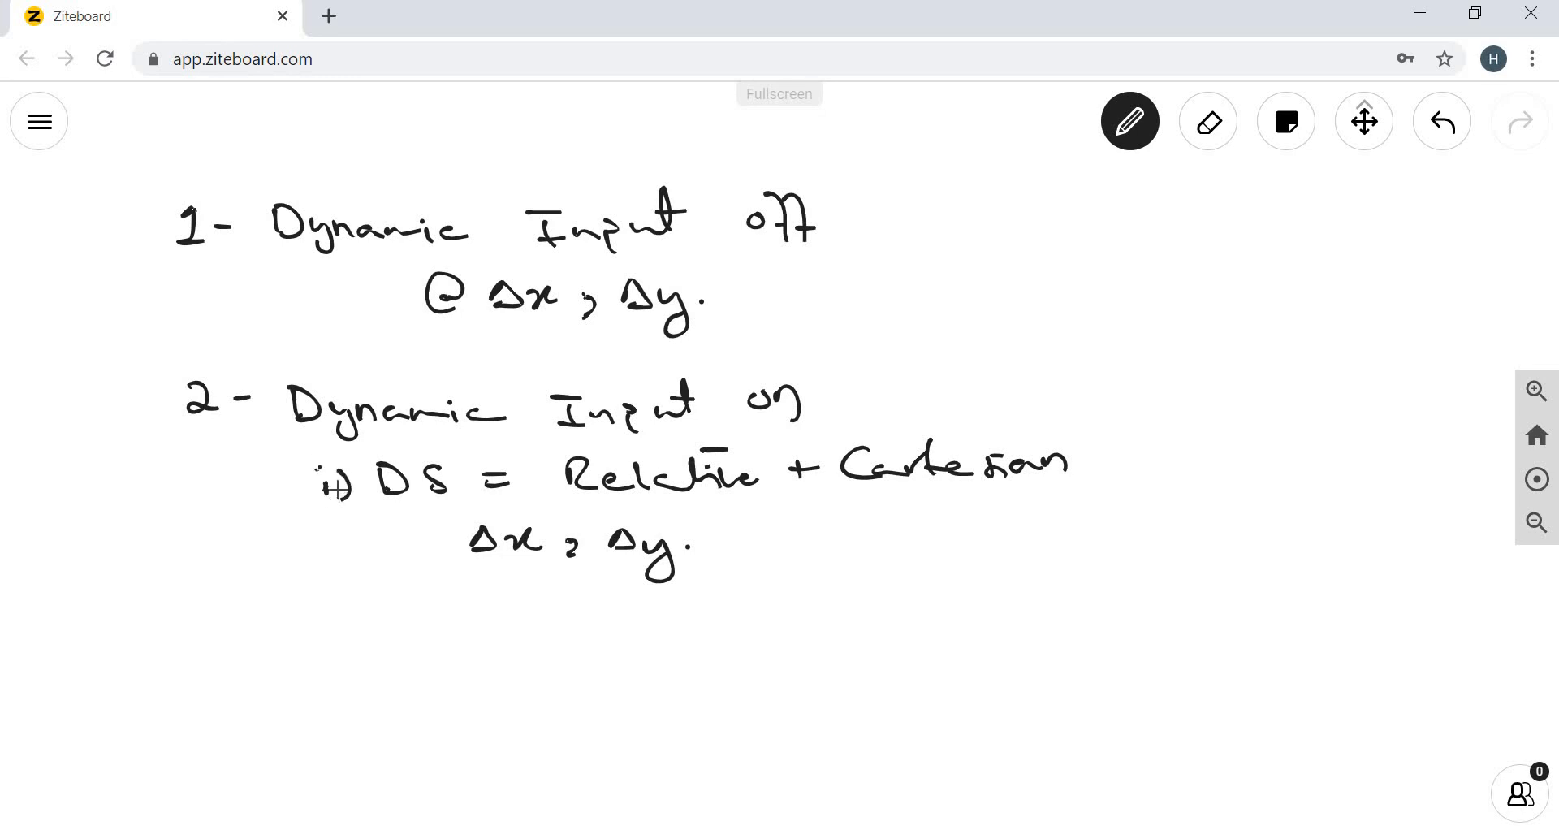
# Handwrite the second case "ii) DS ≠ Relative Cartesian" under the Dynamic Input on heading.
pyautogui.click(338, 591)
pyautogui.moveTo(339, 599)
pyautogui.mouseDown()
pyautogui.moveTo(341, 614)
pyautogui.moveTo(434, 627)
pyautogui.mouseUp()
pyautogui.click(347, 589)
pyautogui.moveTo(424, 597)
pyautogui.mouseDown()
pyautogui.moveTo(438, 626)
pyautogui.moveTo(578, 624)
pyautogui.mouseUp()
pyautogui.moveTo(576, 598)
pyautogui.mouseDown()
pyautogui.moveTo(552, 641)
pyautogui.moveTo(609, 637)
pyautogui.mouseUp()
pyautogui.moveTo(607, 608)
pyautogui.mouseDown()
pyautogui.moveTo(639, 635)
pyautogui.moveTo(674, 635)
pyautogui.mouseUp()
pyautogui.moveTo(686, 604)
pyautogui.mouseDown()
pyautogui.moveTo(692, 639)
pyautogui.moveTo(720, 639)
pyautogui.mouseUp()
pyautogui.moveTo(741, 606)
pyautogui.mouseDown()
pyautogui.moveTo(751, 637)
pyautogui.moveTo(781, 632)
pyautogui.mouseUp()
pyautogui.moveTo(767, 596)
pyautogui.mouseDown()
pyautogui.moveTo(796, 596)
pyautogui.moveTo(815, 629)
pyautogui.mouseUp()
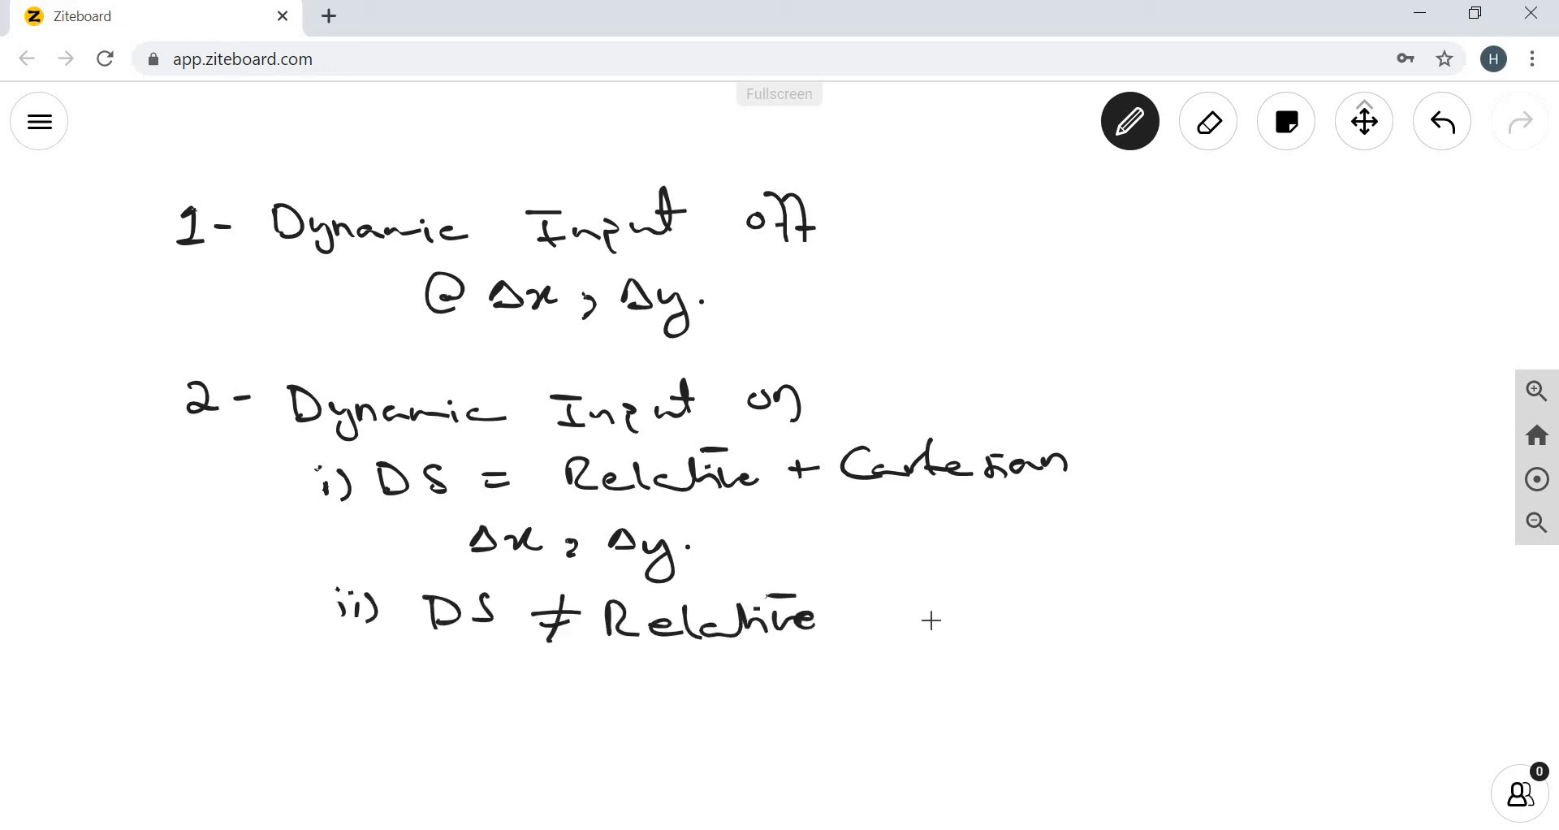
pyautogui.moveTo(934, 614)
pyautogui.mouseDown()
pyautogui.moveTo(926, 638)
pyautogui.moveTo(1001, 635)
pyautogui.mouseUp()
pyautogui.moveTo(1000, 625)
pyautogui.mouseDown()
pyautogui.moveTo(1062, 635)
pyautogui.moveTo(1045, 592)
pyautogui.mouseUp()
pyautogui.moveTo(1064, 626); pyautogui.dragTo(1105, 620)
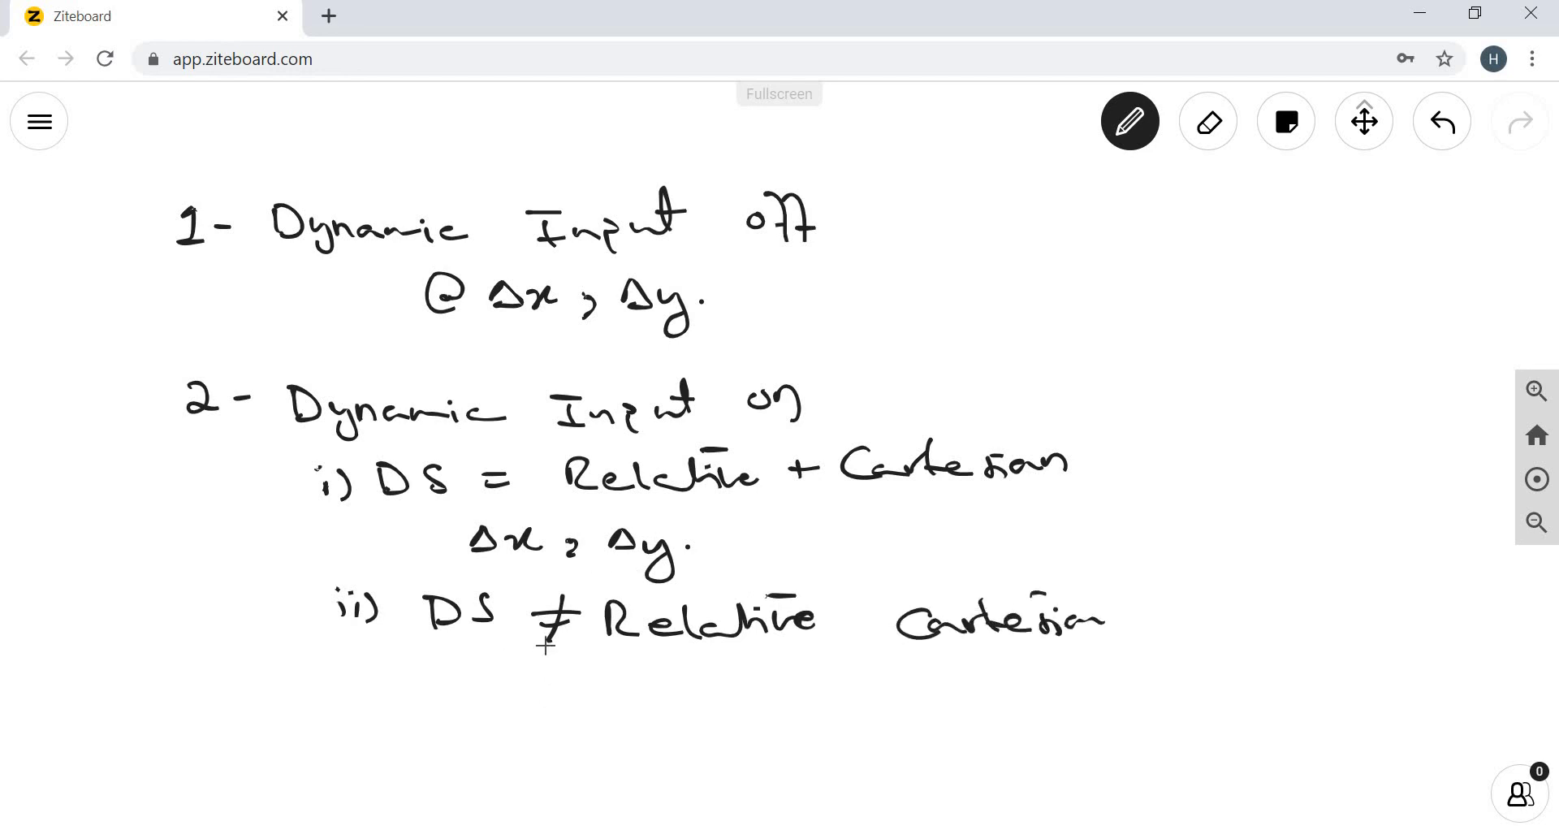
pyautogui.moveTo(541, 707)
pyautogui.mouseDown()
pyautogui.moveTo(536, 679)
pyautogui.moveTo(556, 712)
pyautogui.moveTo(640, 699)
pyautogui.moveTo(650, 717)
pyautogui.mouseUp()
pyautogui.moveTo(664, 696); pyautogui.dragTo(642, 720)
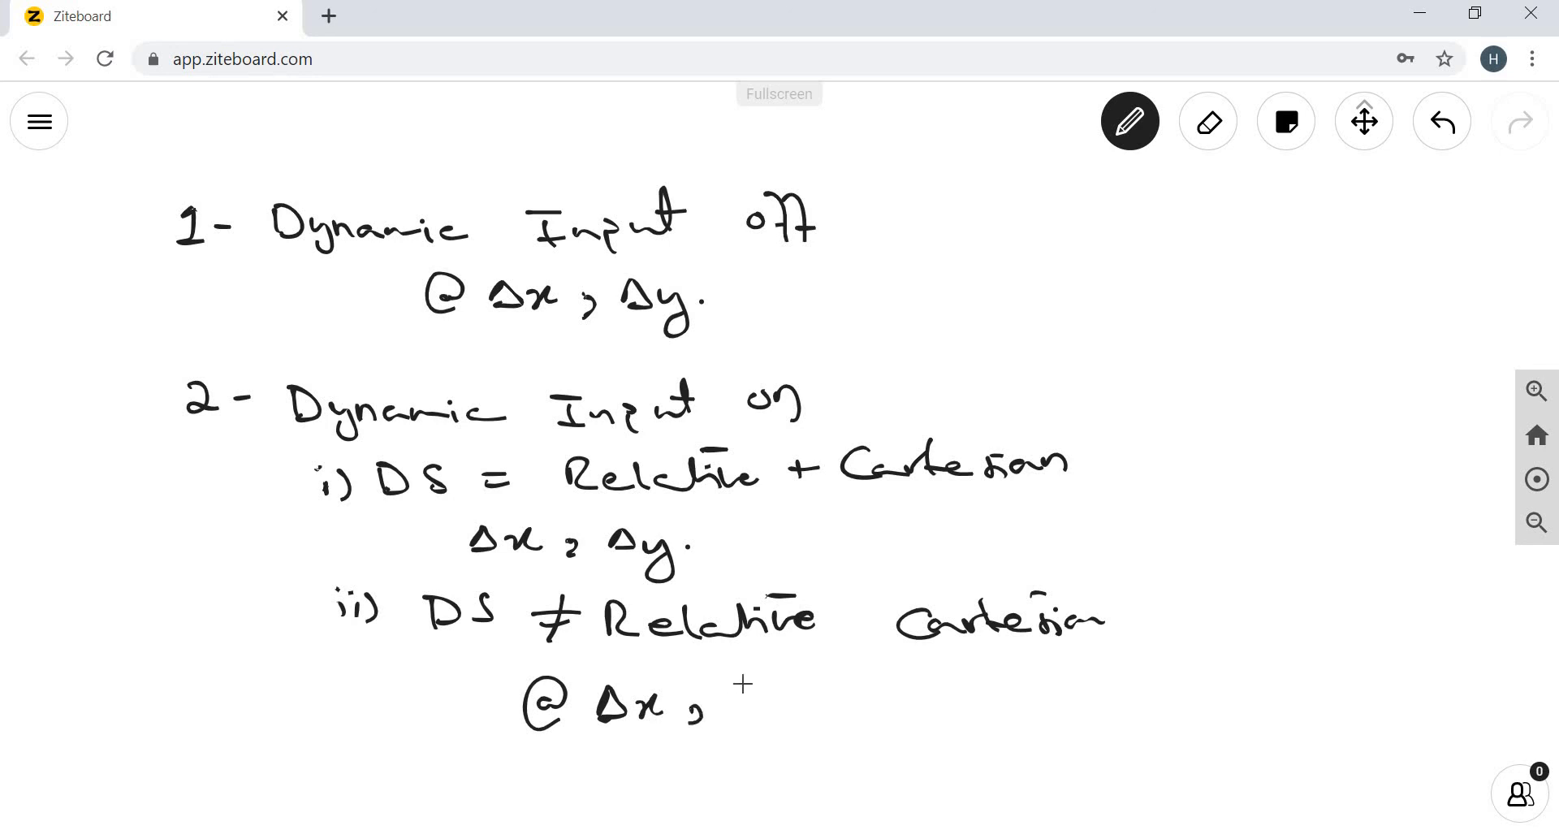
pyautogui.moveTo(742, 687); pyautogui.dragTo(735, 716)
pyautogui.moveTo(769, 705); pyautogui.dragTo(789, 729)
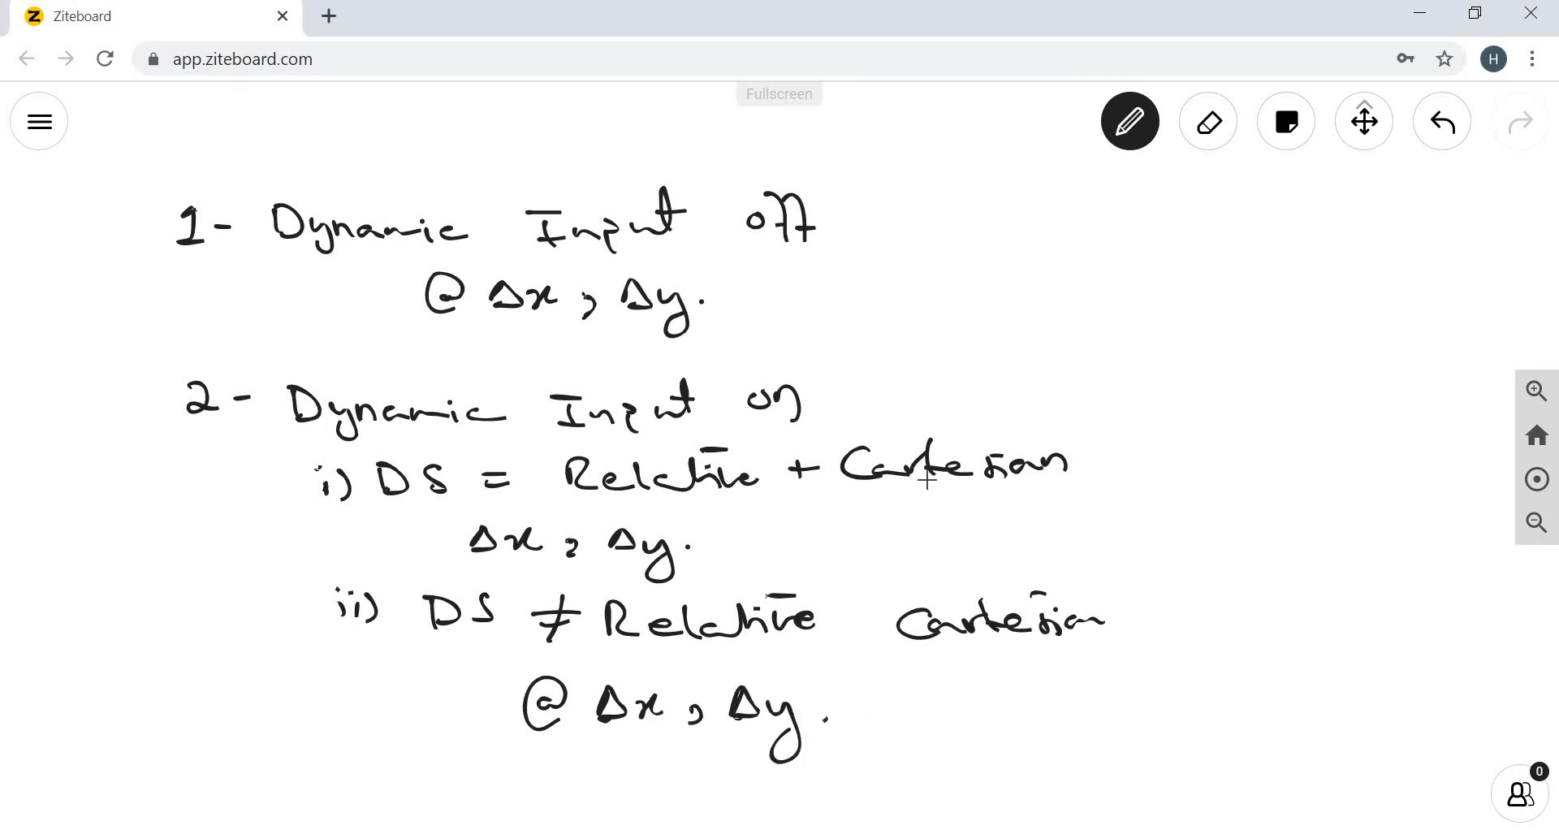